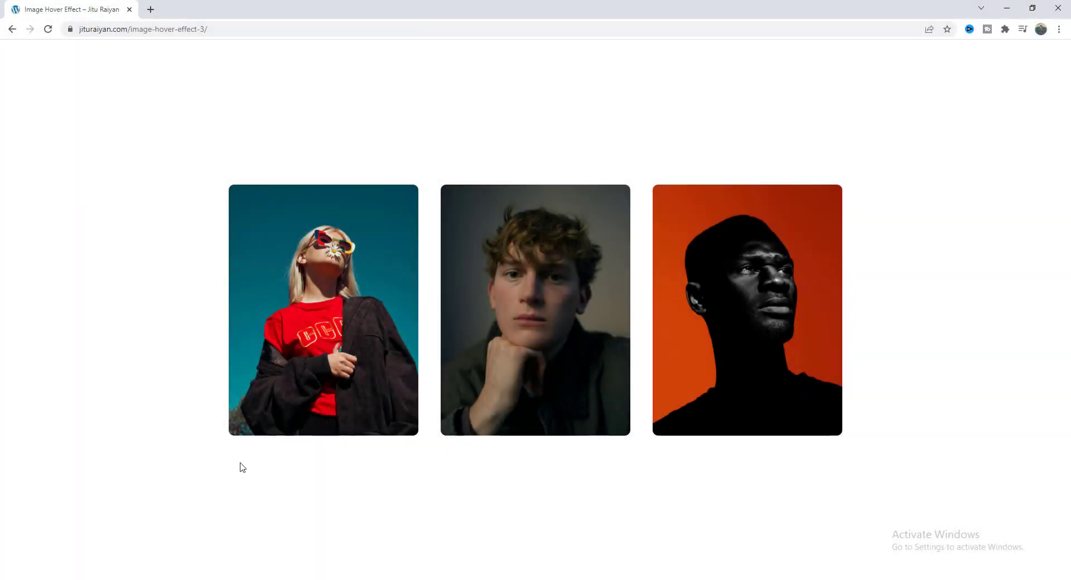
Preview the hover effect on the image cards of the demo page.
{"action": "mouse_move", "coordinate": [304, 331]}
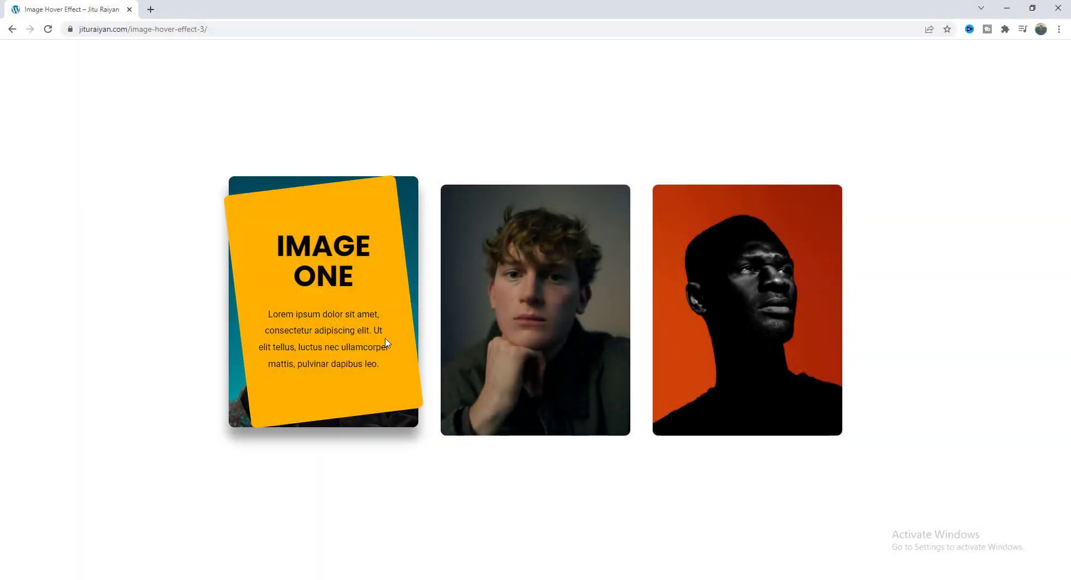
{"action": "mouse_move", "coordinate": [666, 344]}
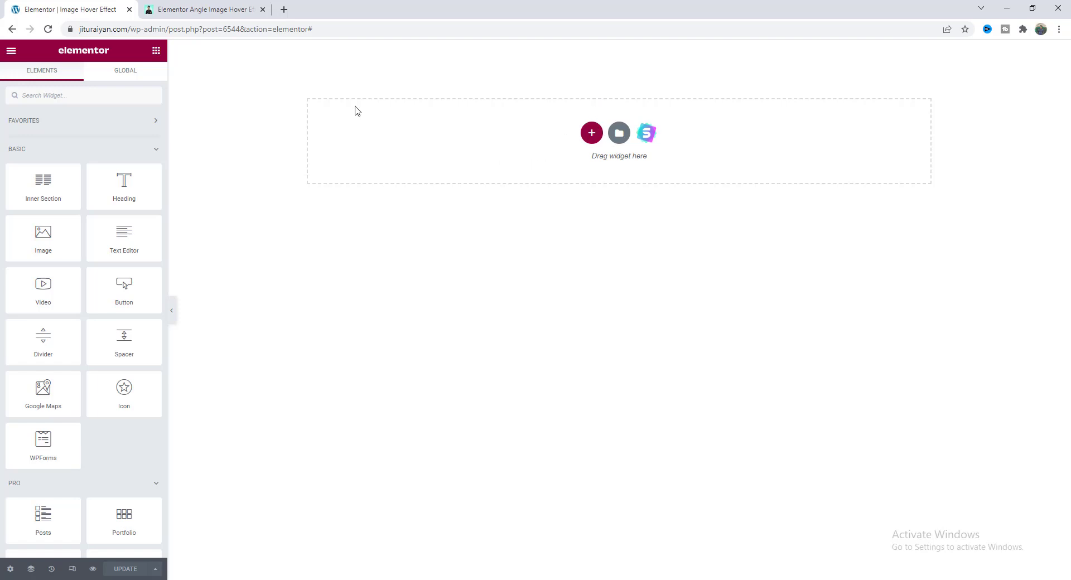
Review the Gumroad product page of the Elementor Angle Image Hover Effect template, including its price and features.
{"action": "left_click", "coordinate": [207, 8]}
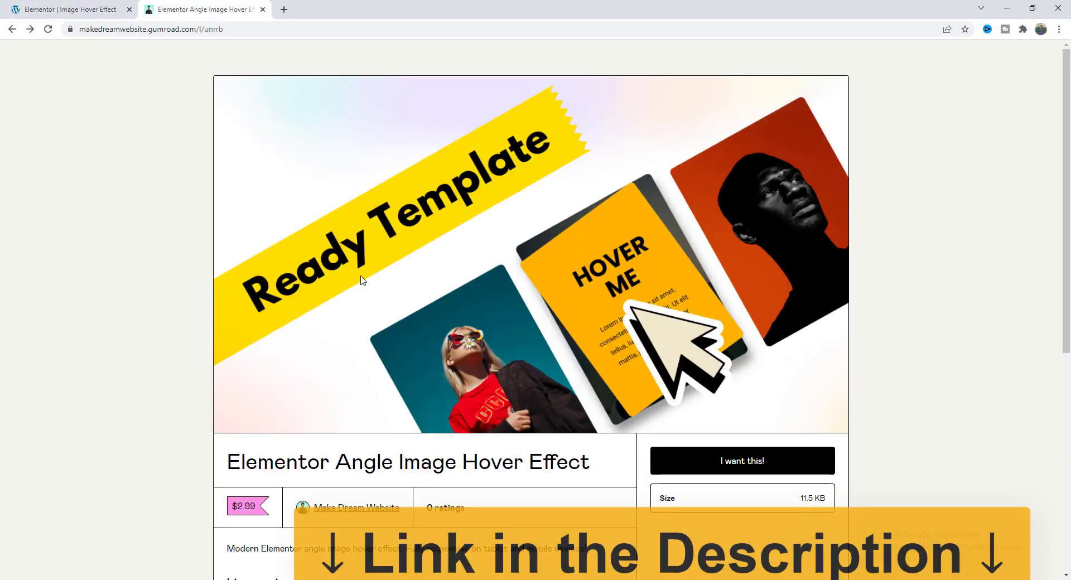
{"action": "scroll", "coordinate": [401, 307], "scroll_direction": "down", "scroll_amount": 2}
{"action": "left_click_drag", "start_coordinate": [226, 395], "coordinate": [274, 396]}
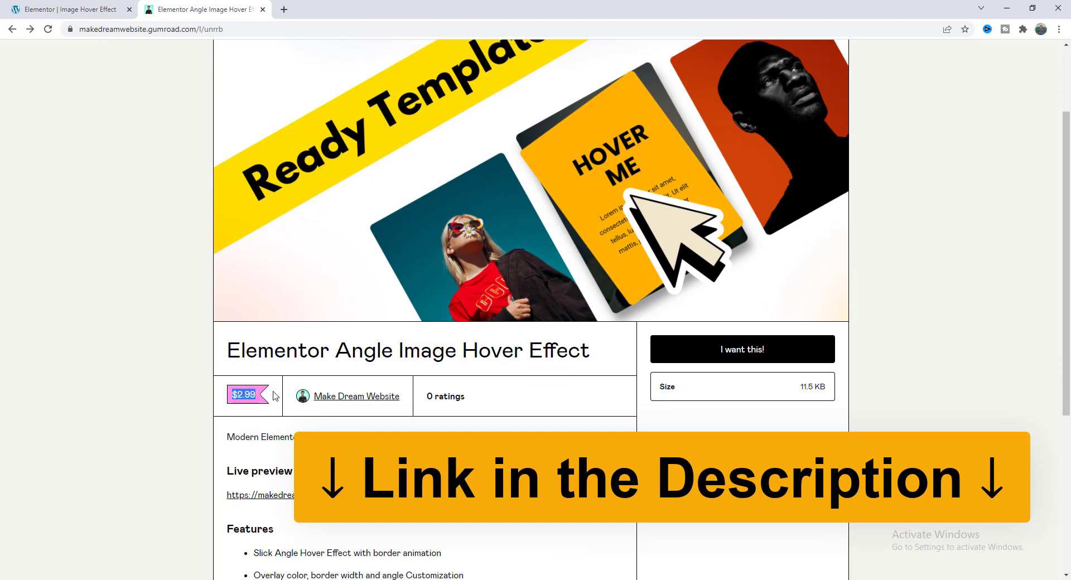
{"action": "left_click", "coordinate": [272, 376]}
{"action": "scroll", "coordinate": [318, 394], "scroll_direction": "down", "scroll_amount": 3}
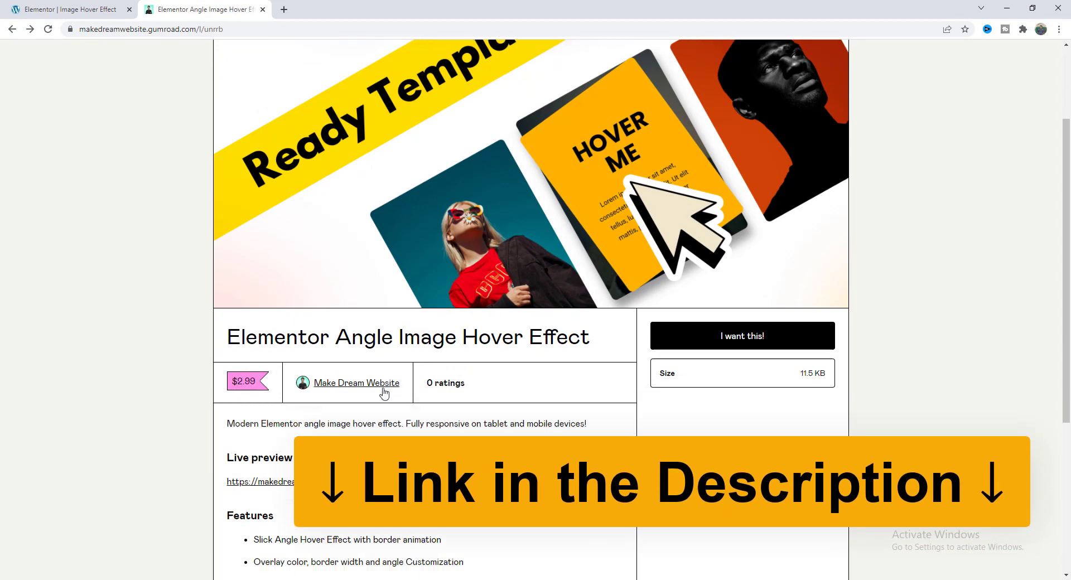
{"action": "scroll", "coordinate": [600, 249], "scroll_direction": "up", "scroll_amount": 5}
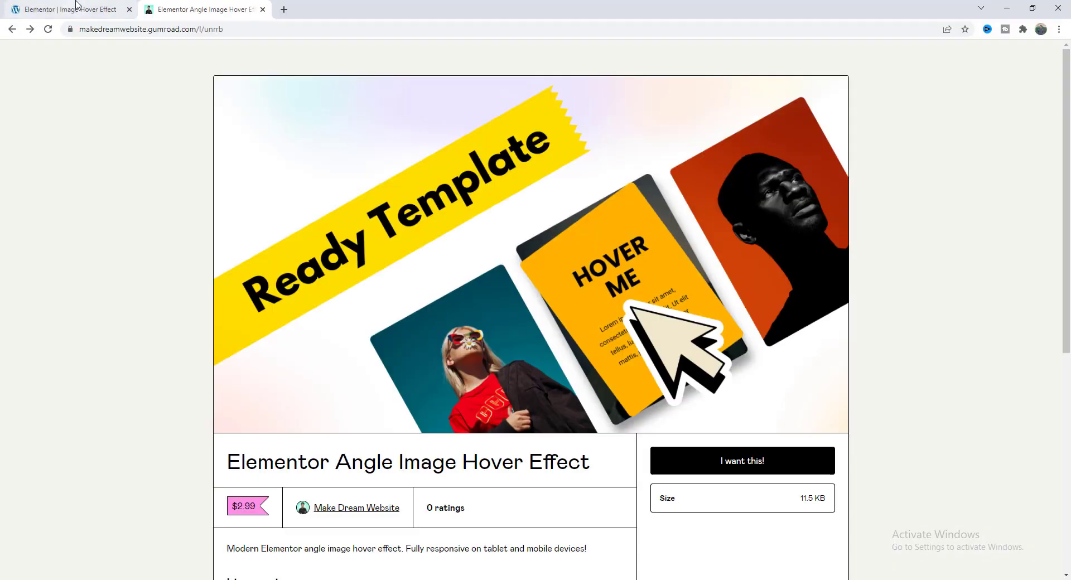
{"action": "left_click", "coordinate": [73, 9]}
{"action": "left_click", "coordinate": [619, 133]}
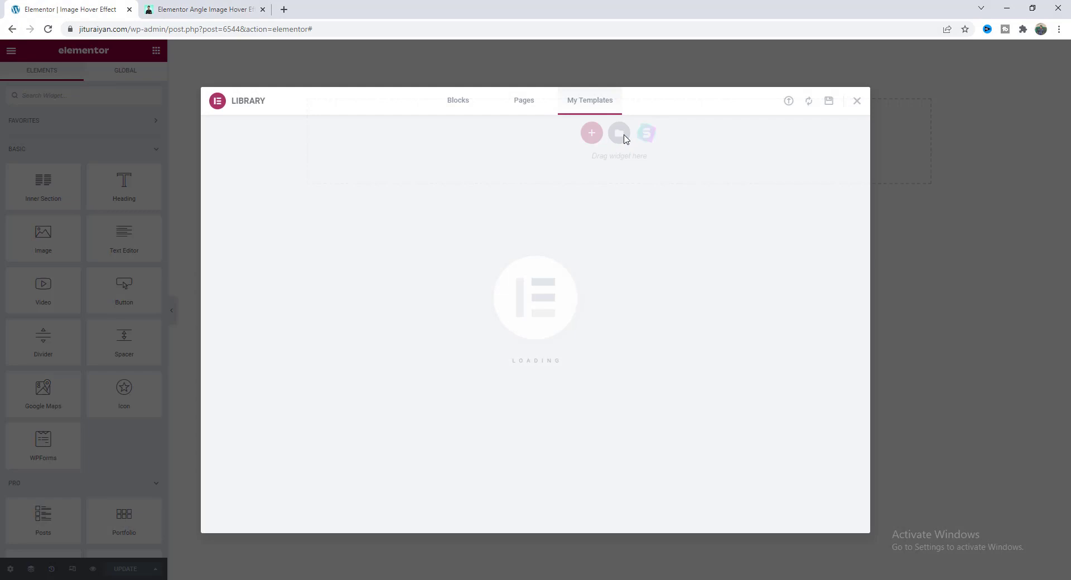
{"action": "left_click", "coordinate": [789, 103]}
{"action": "left_click", "coordinate": [186, 574]}
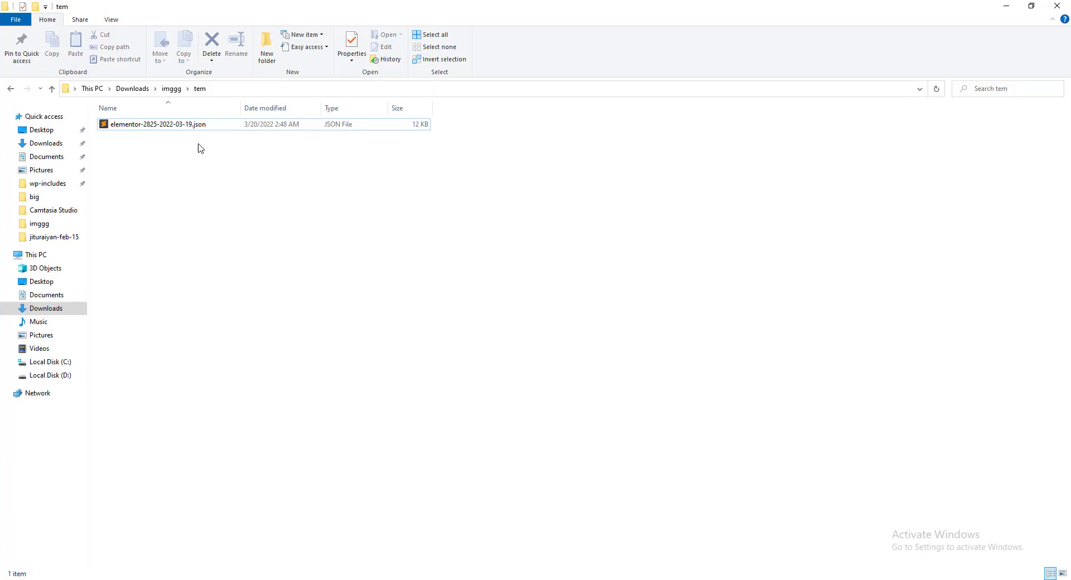
{"action": "left_click_drag", "start_coordinate": [167, 125], "coordinate": [372, 325]}
Insert the MDW Angle Image Hover Effect template into the page together with its document settings.
{"action": "scroll", "coordinate": [433, 389], "scroll_direction": "down", "scroll_amount": 9}
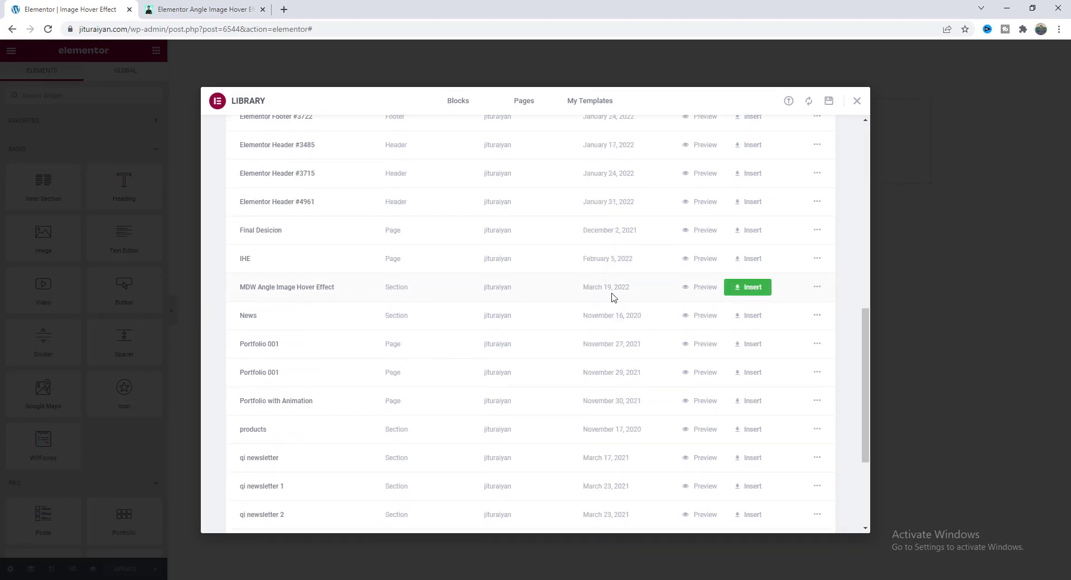
{"action": "left_click", "coordinate": [735, 298]}
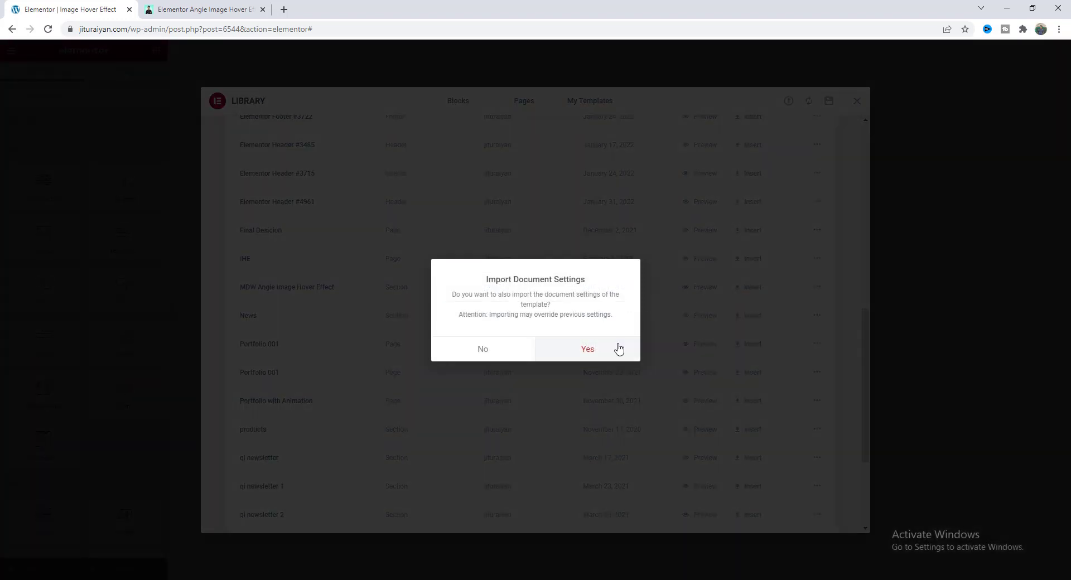
{"action": "left_click", "coordinate": [618, 349]}
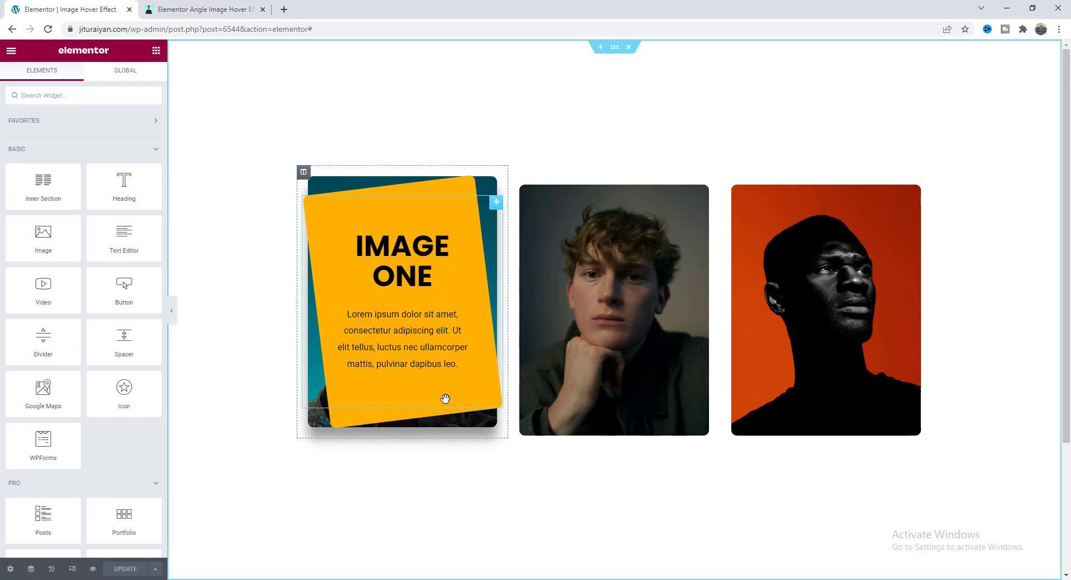
Check the inserted template's layout in tablet and mobile responsive views, then return to the desktop editor.
{"action": "left_click", "coordinate": [73, 569]}
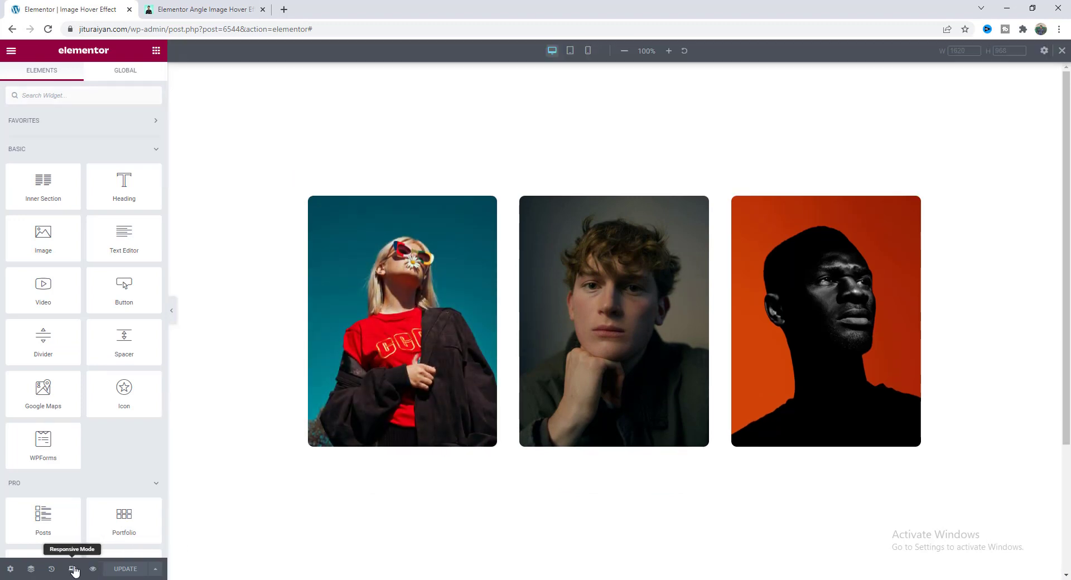
{"action": "left_click", "coordinate": [570, 51]}
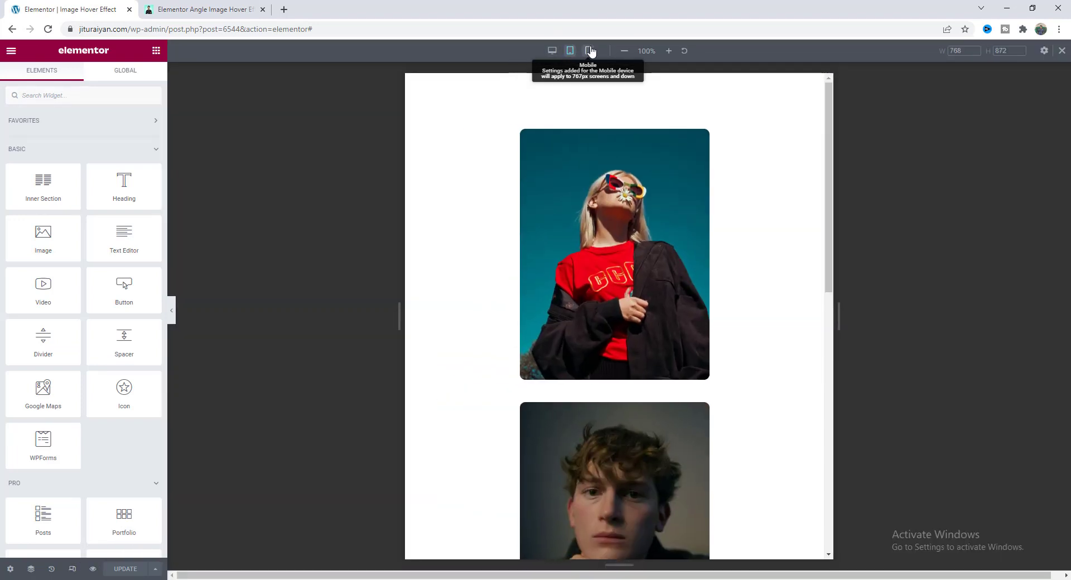
{"action": "left_click", "coordinate": [586, 50]}
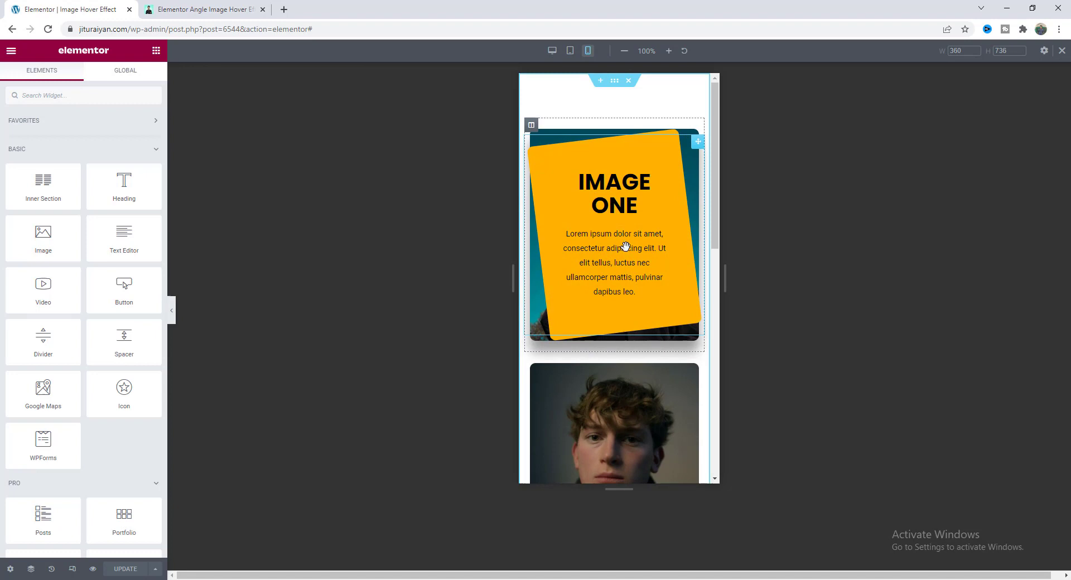
{"action": "left_click", "coordinate": [1062, 51]}
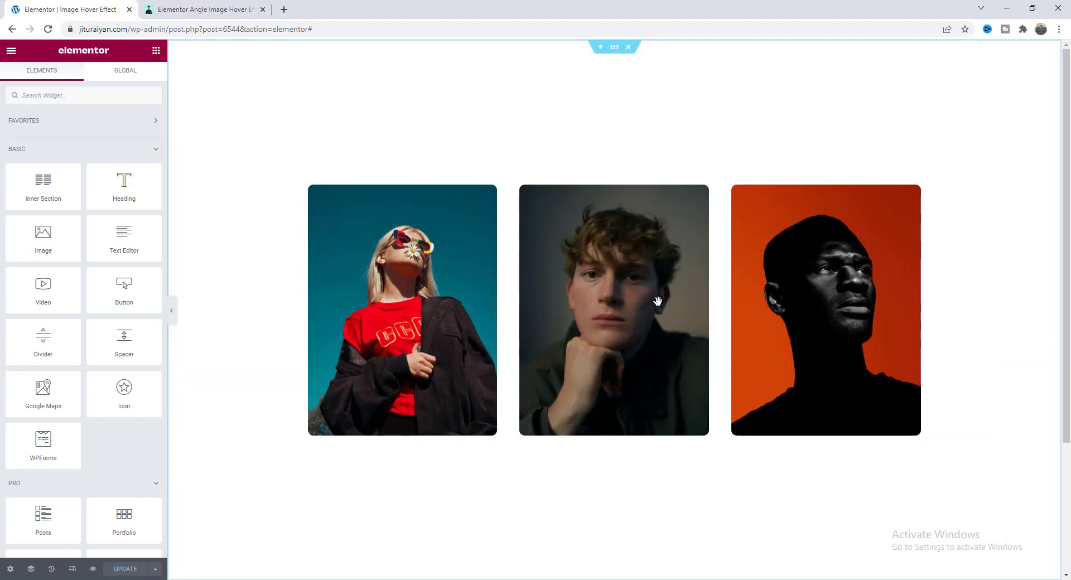
Open the Navigator and inspect the content settings of the first column's Image and Image Box widgets.
{"action": "right_click", "coordinate": [373, 295]}
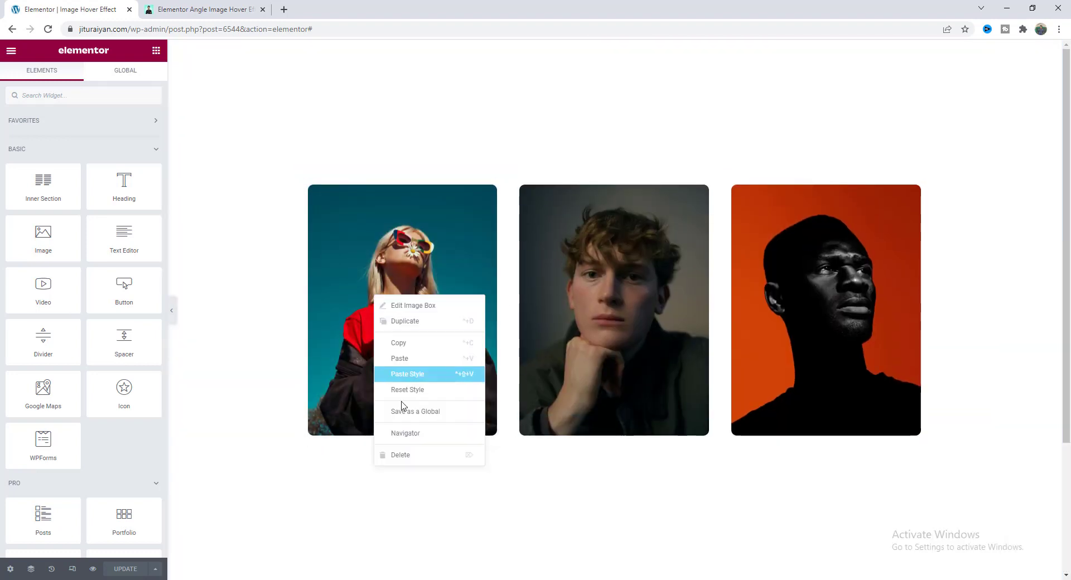
{"action": "left_click", "coordinate": [405, 439]}
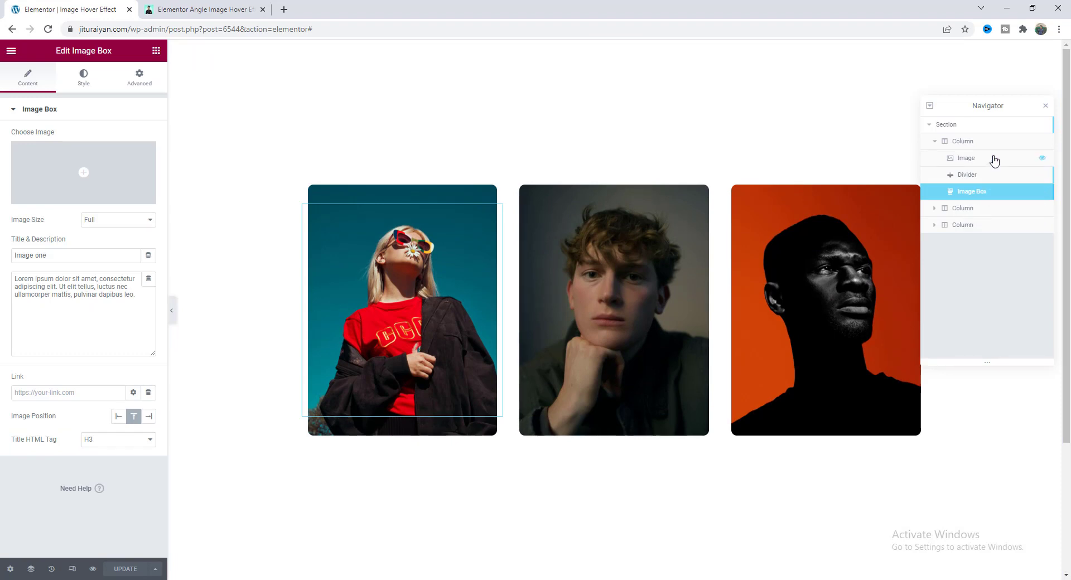
{"action": "left_click", "coordinate": [993, 161]}
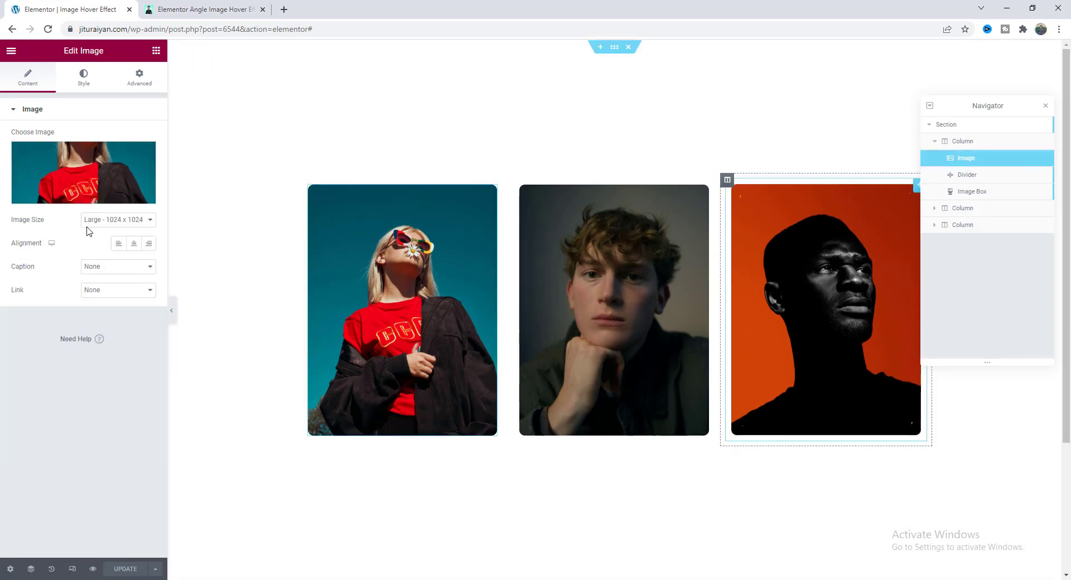
{"action": "left_click", "coordinate": [990, 192]}
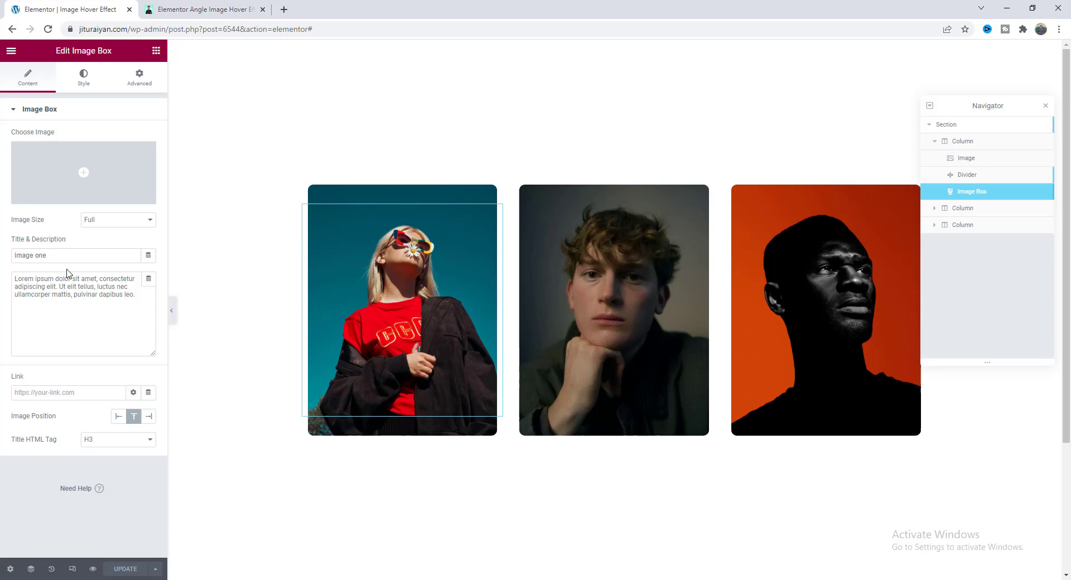
{"action": "mouse_move", "coordinate": [427, 257]}
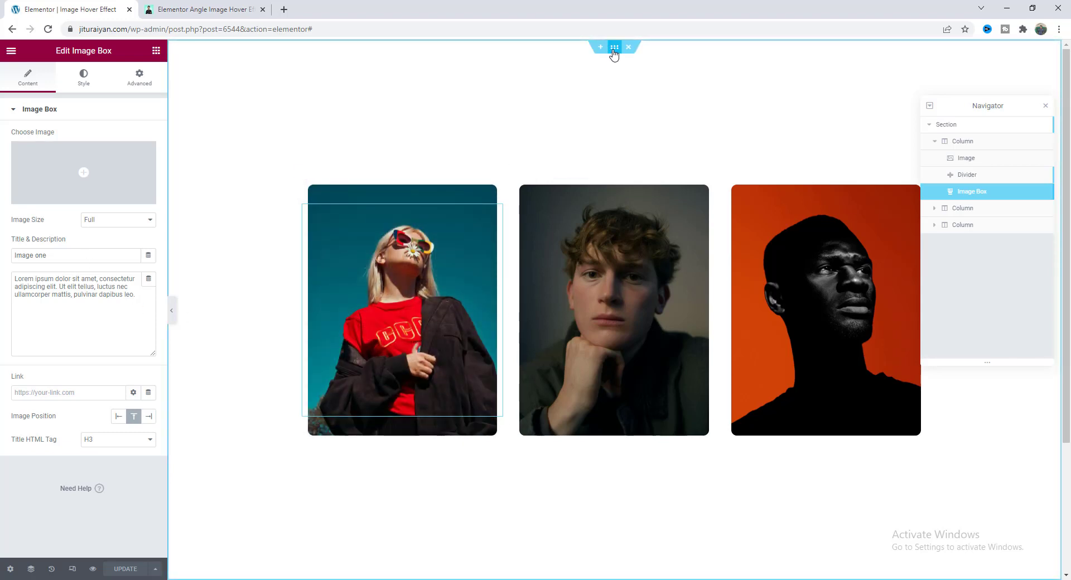
In the section's custom CSS, set the color variable to white and the width variable to 5px.
{"action": "left_click", "coordinate": [614, 48]}
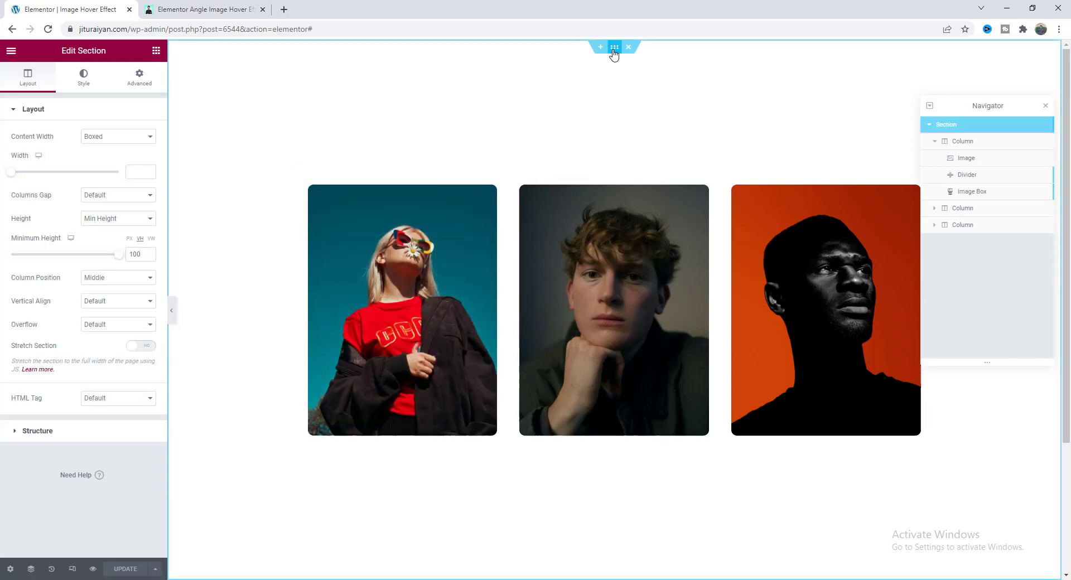
{"action": "left_click", "coordinate": [146, 81]}
{"action": "left_click", "coordinate": [119, 387]}
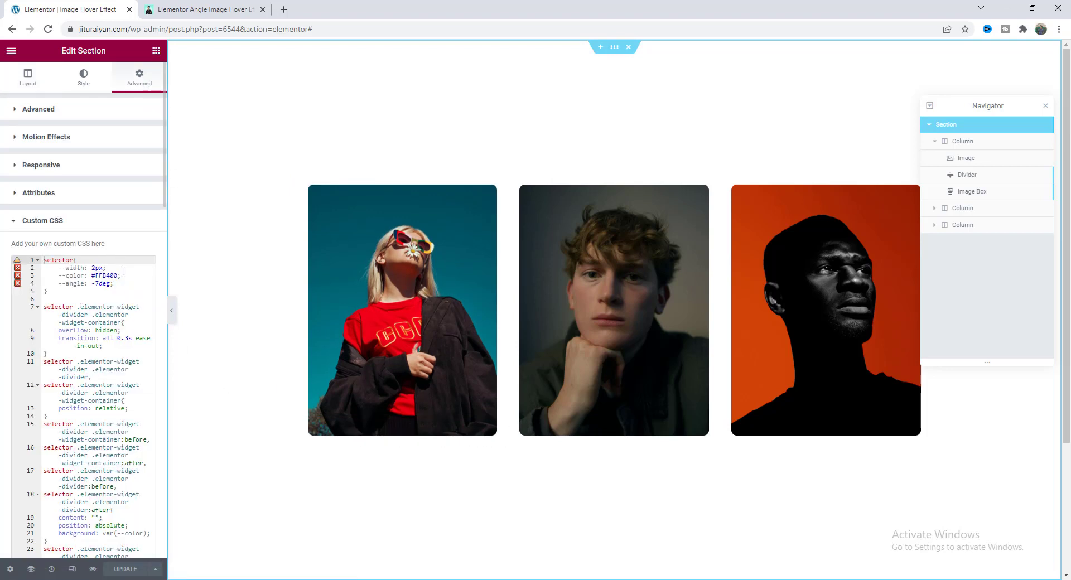
{"action": "left_click_drag", "start_coordinate": [118, 274], "coordinate": [92, 276]}
{"action": "type", "text": "whi"}
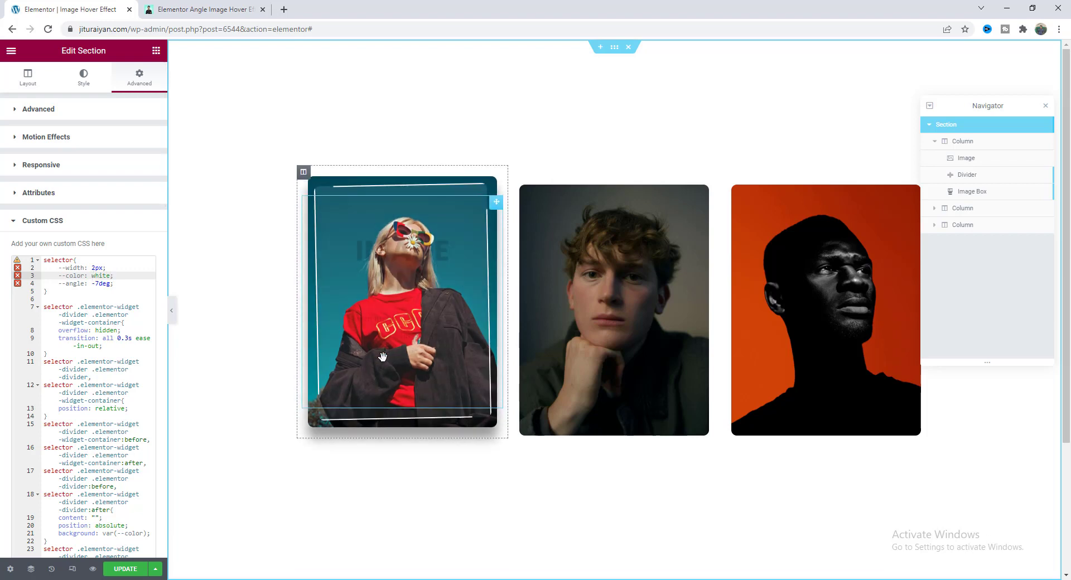
{"action": "type", "text": "te"}
{"action": "left_click", "coordinate": [94, 268]}
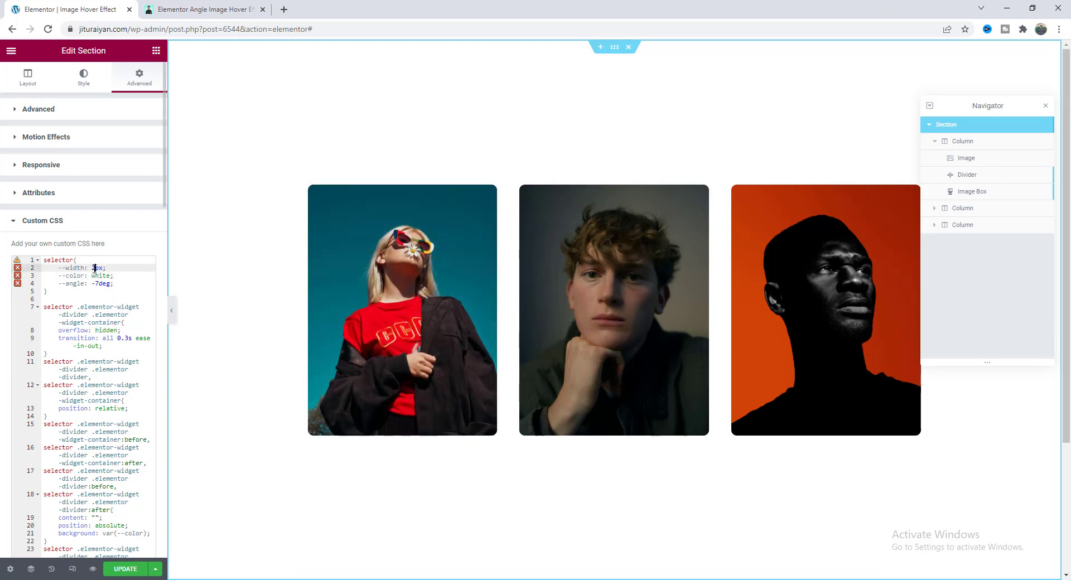
{"action": "type", "text": "5"}
{"action": "mouse_move", "coordinate": [418, 342]}
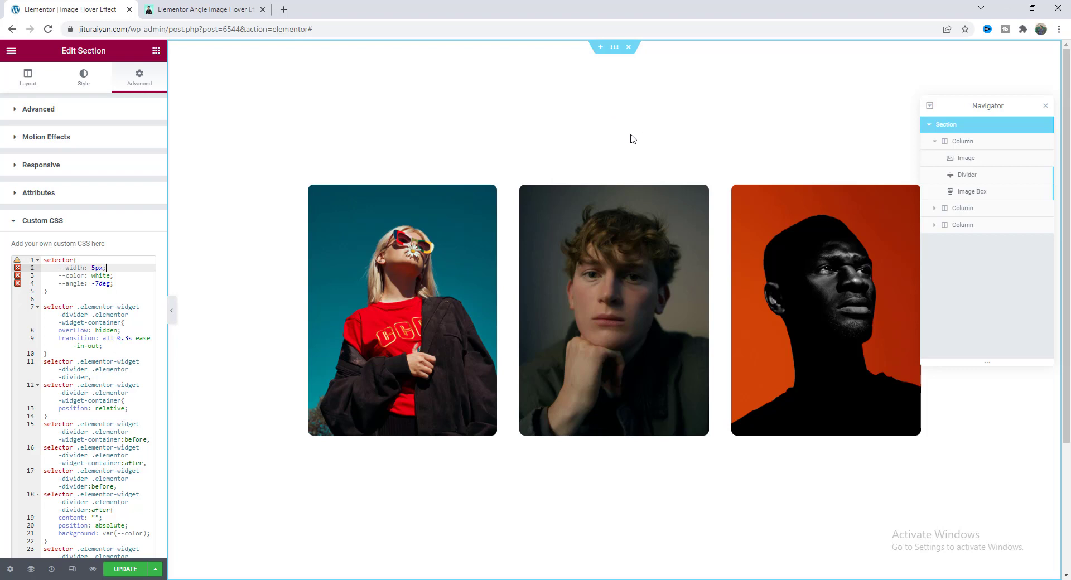
Delete the template section and add a new section with three equal columns.
{"action": "right_click", "coordinate": [614, 48]}
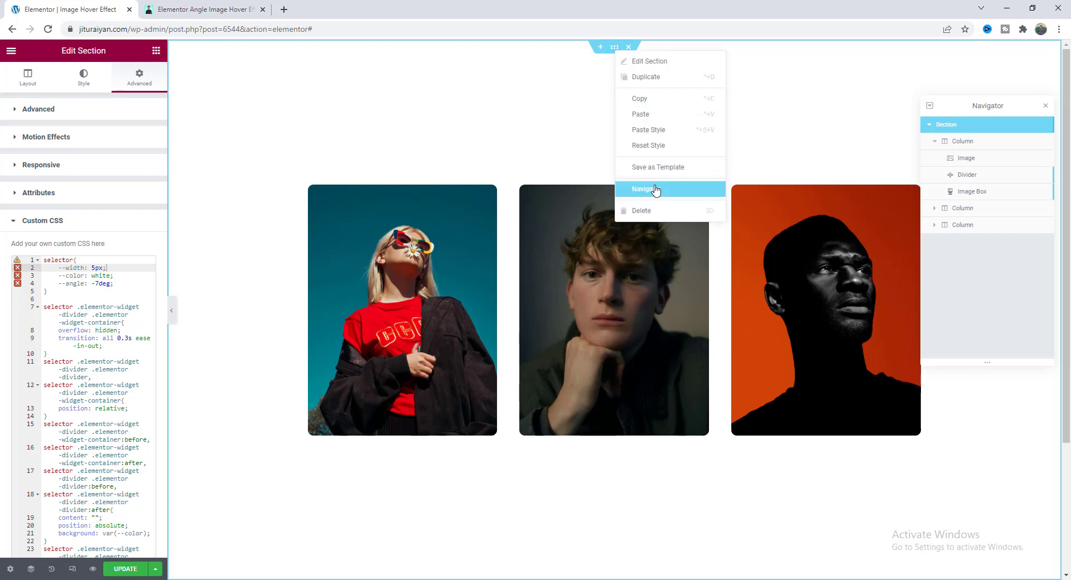
{"action": "left_click", "coordinate": [654, 210]}
{"action": "left_click", "coordinate": [592, 133]}
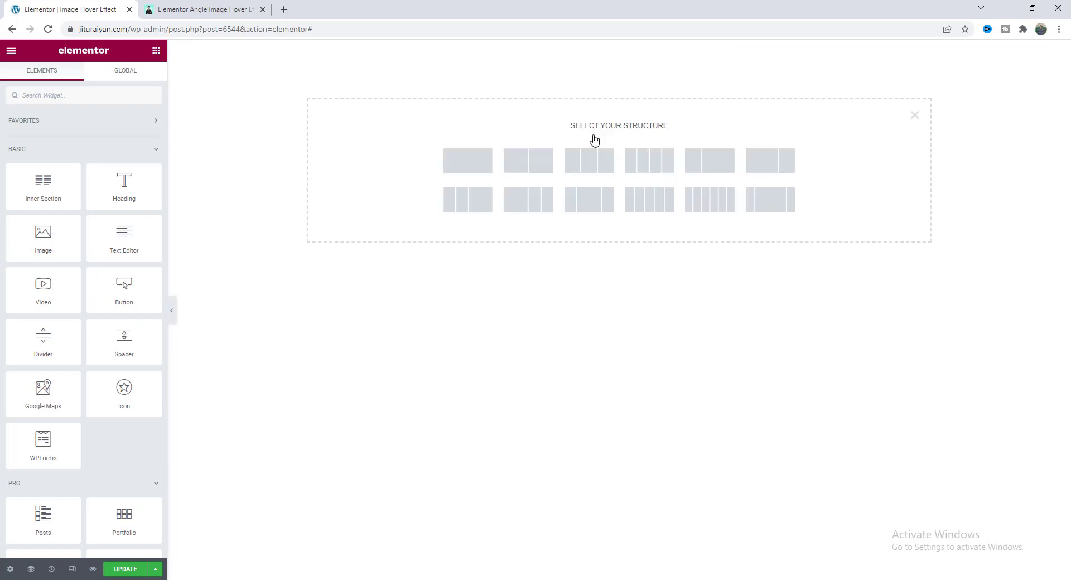
{"action": "left_click", "coordinate": [597, 164]}
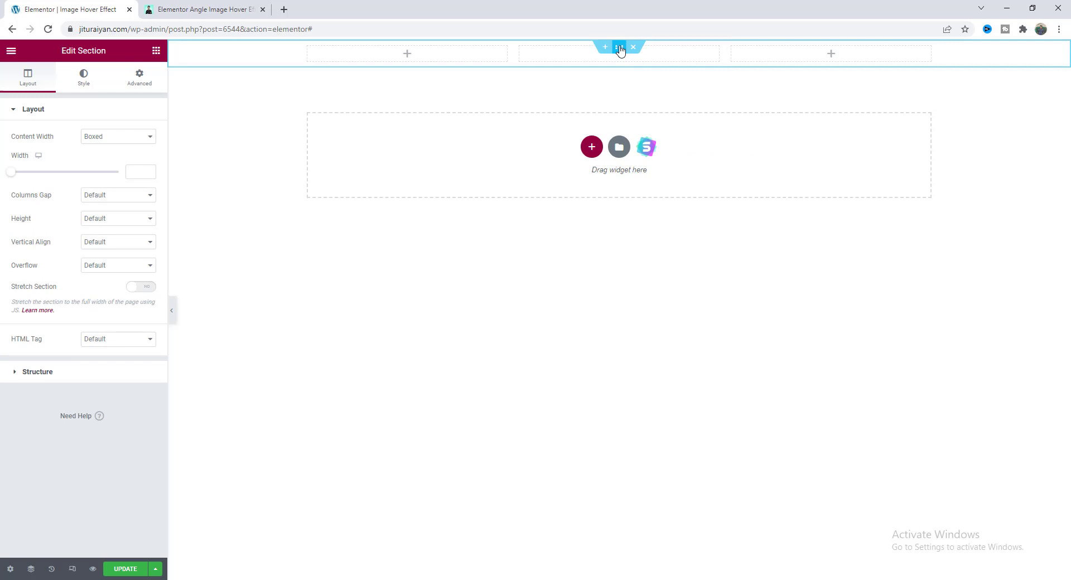
Set the new section's height to Min Height with a minimum of 100 VH.
{"action": "left_click", "coordinate": [116, 218]}
{"action": "left_click", "coordinate": [117, 247]}
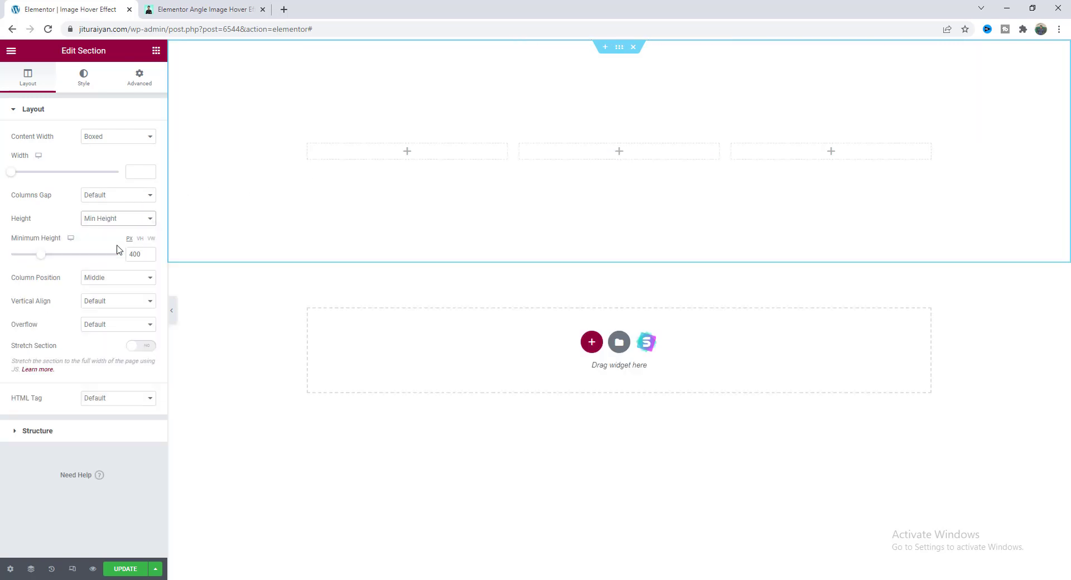
{"action": "left_click", "coordinate": [140, 239]}
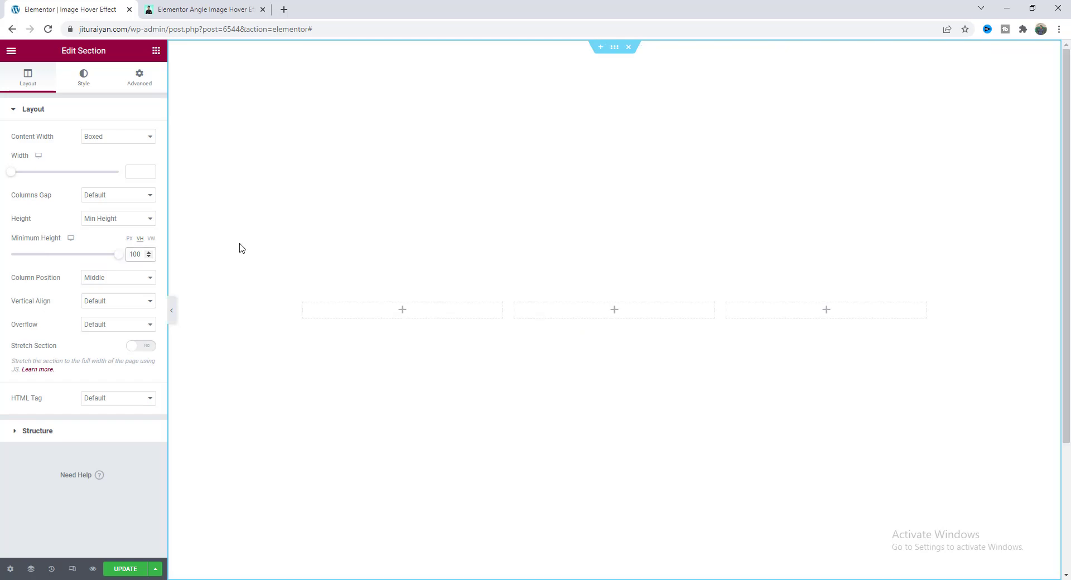
Add an Image widget to the first column using the library photo of the woman in the red shirt.
{"action": "left_click", "coordinate": [156, 50]}
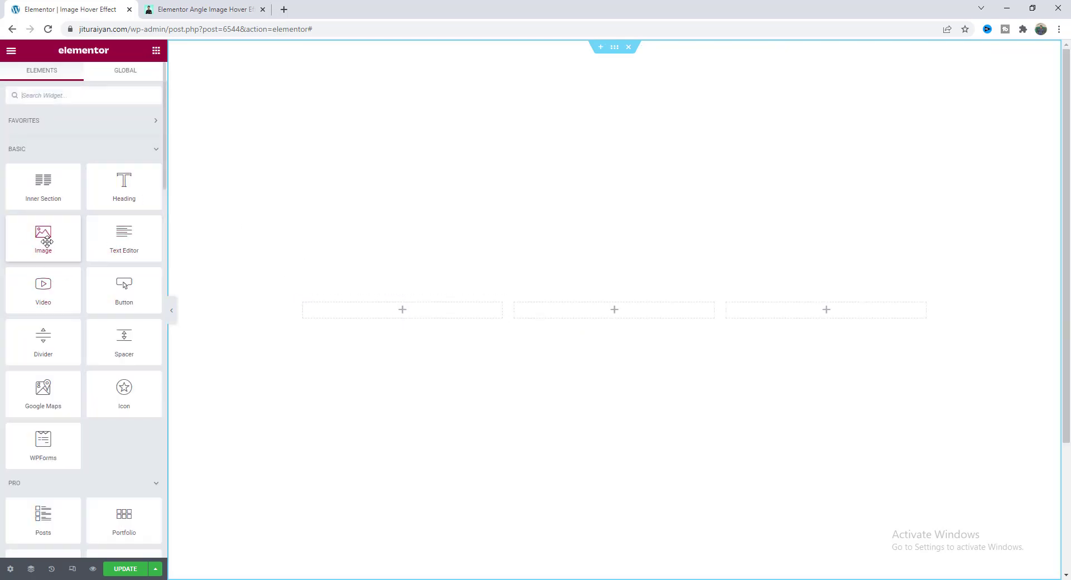
{"action": "left_click_drag", "start_coordinate": [43, 234], "coordinate": [379, 310]}
{"action": "left_click", "coordinate": [97, 179]}
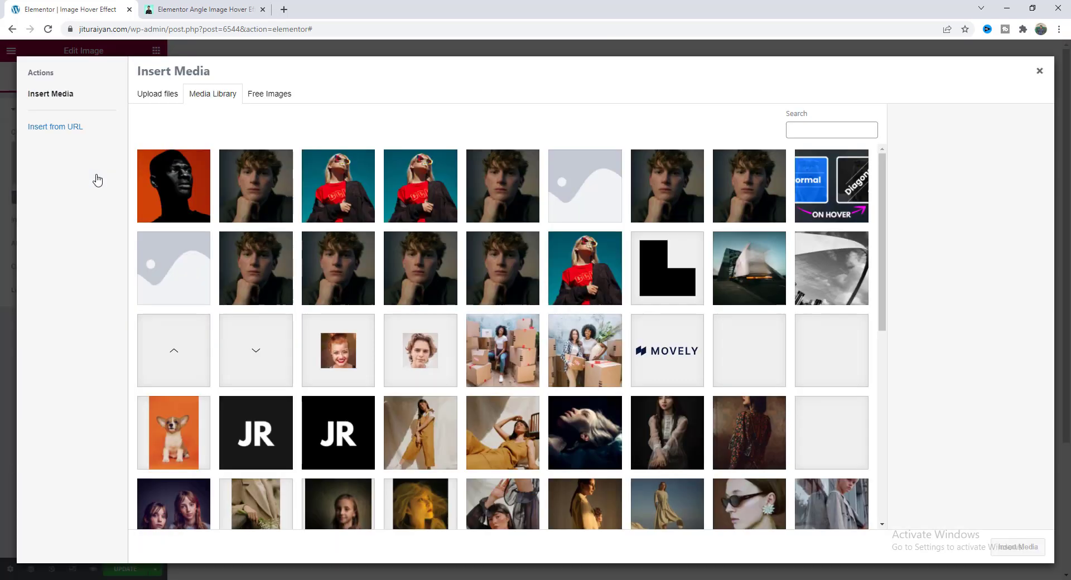
{"action": "left_click", "coordinate": [332, 203]}
{"action": "left_click", "coordinate": [1020, 546]}
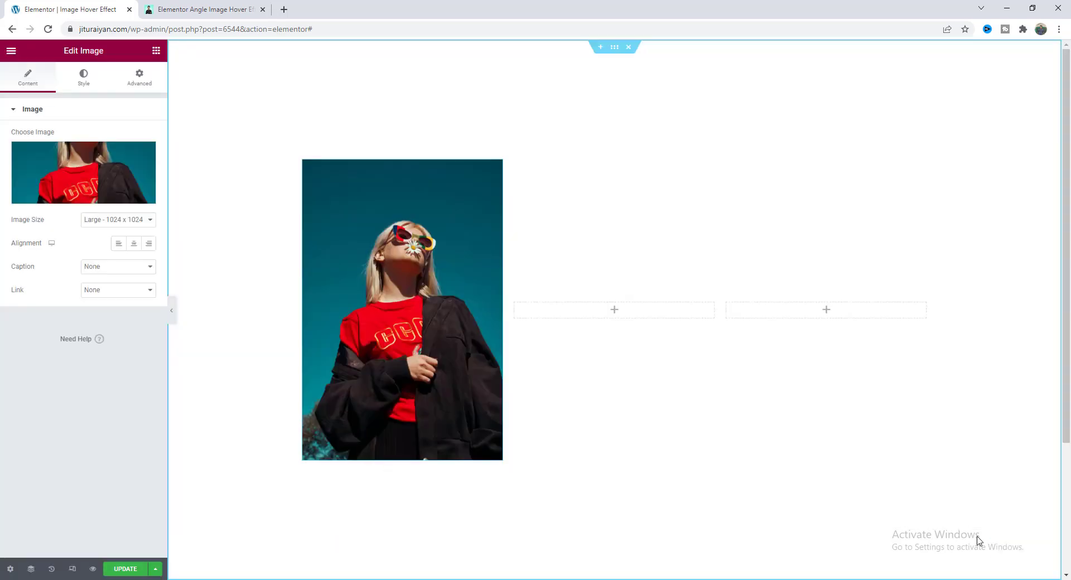
Set the first column's image to 100% width and 450 px height.
{"action": "left_click", "coordinate": [85, 79]}
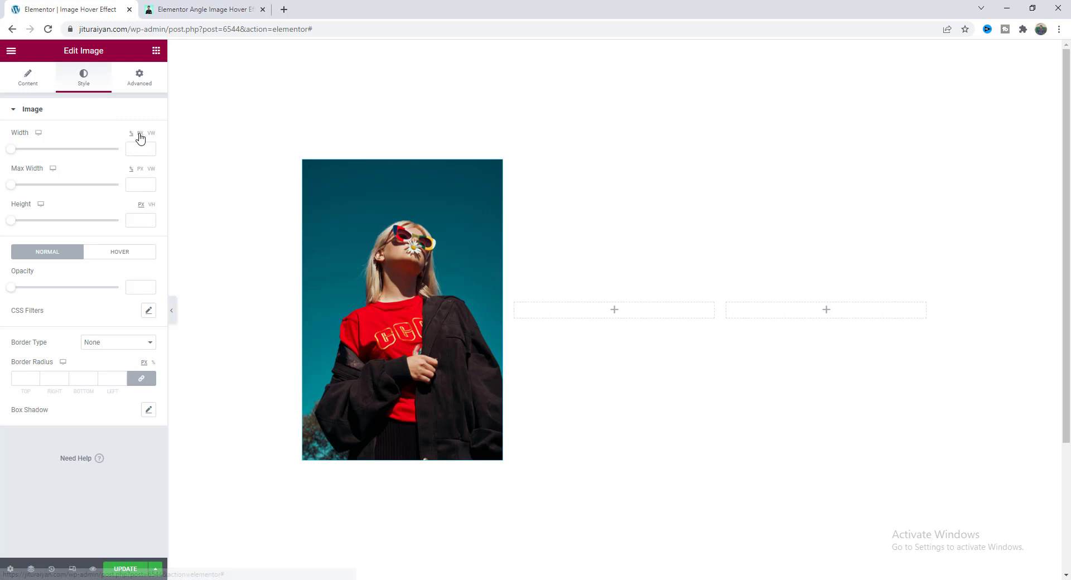
{"action": "type", "text": "100"}
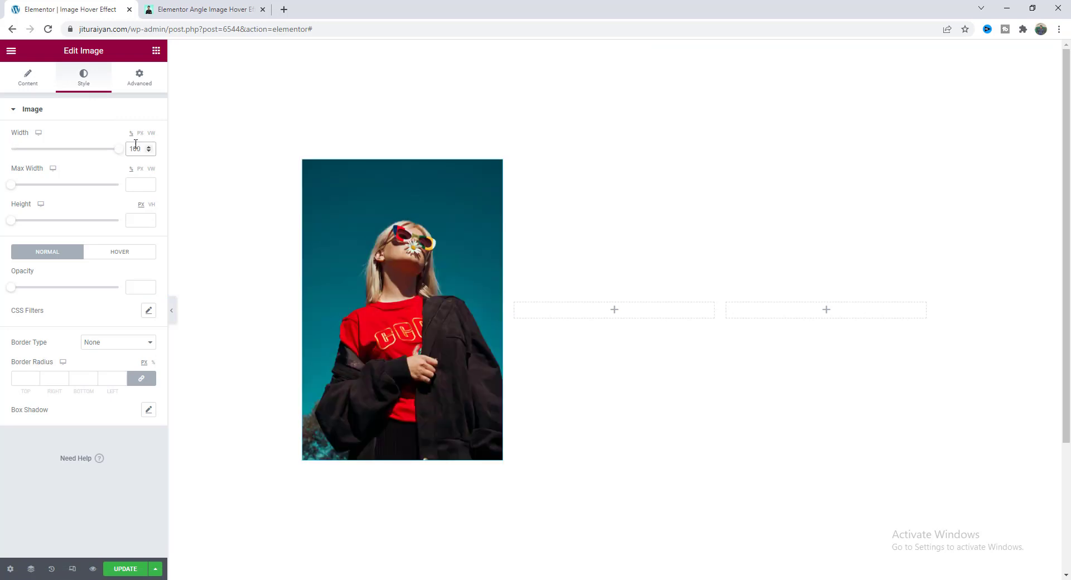
{"action": "left_click", "coordinate": [131, 223]}
{"action": "type", "text": "450"}
{"action": "key", "text": "Tab"}
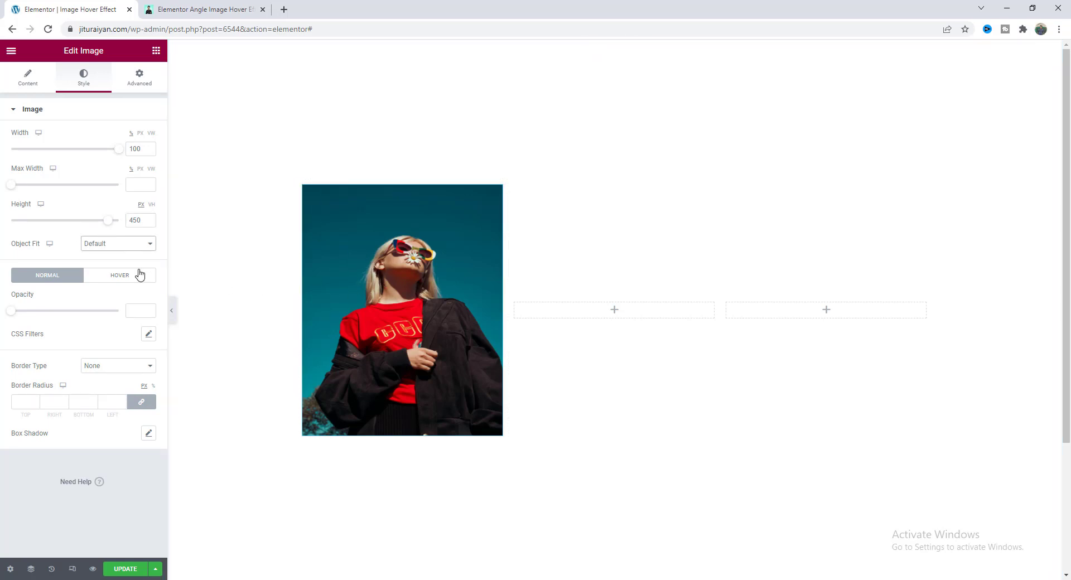
Set the image's object fit to Cover and its border radius to 10 px on all corners.
{"action": "left_click", "coordinate": [106, 252]}
{"action": "left_click", "coordinate": [114, 279]}
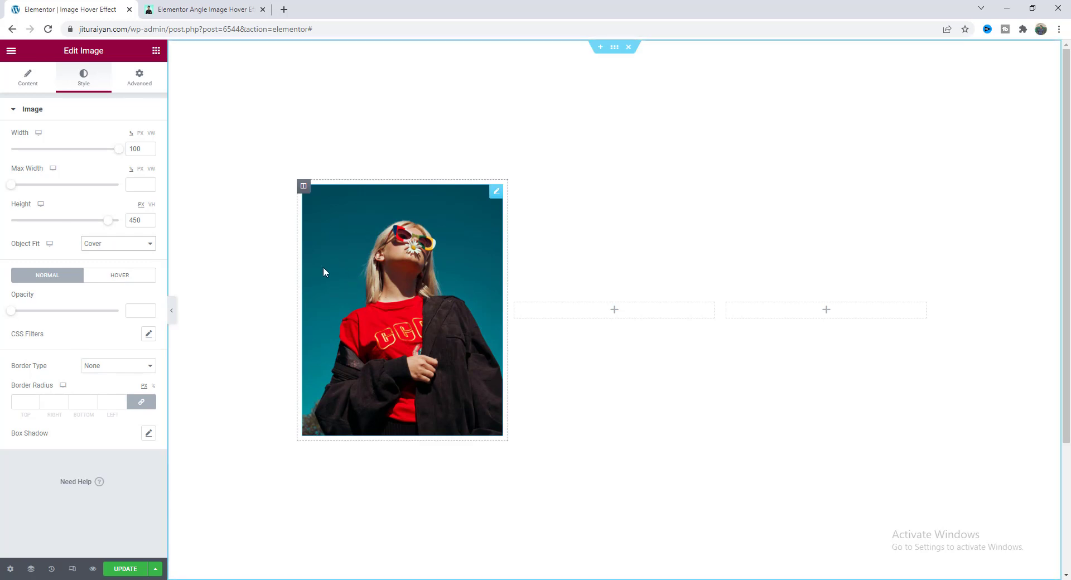
{"action": "left_click", "coordinate": [103, 402]}
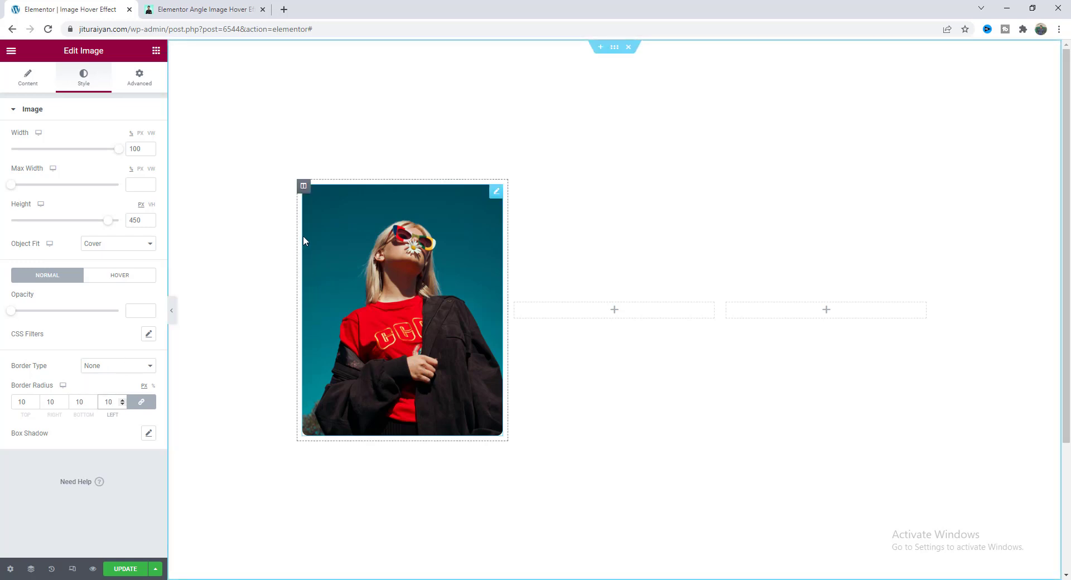
Add a Divider widget below the image in the first column with a weight of 420 and a gap of 0.
{"action": "left_click", "coordinate": [156, 50]}
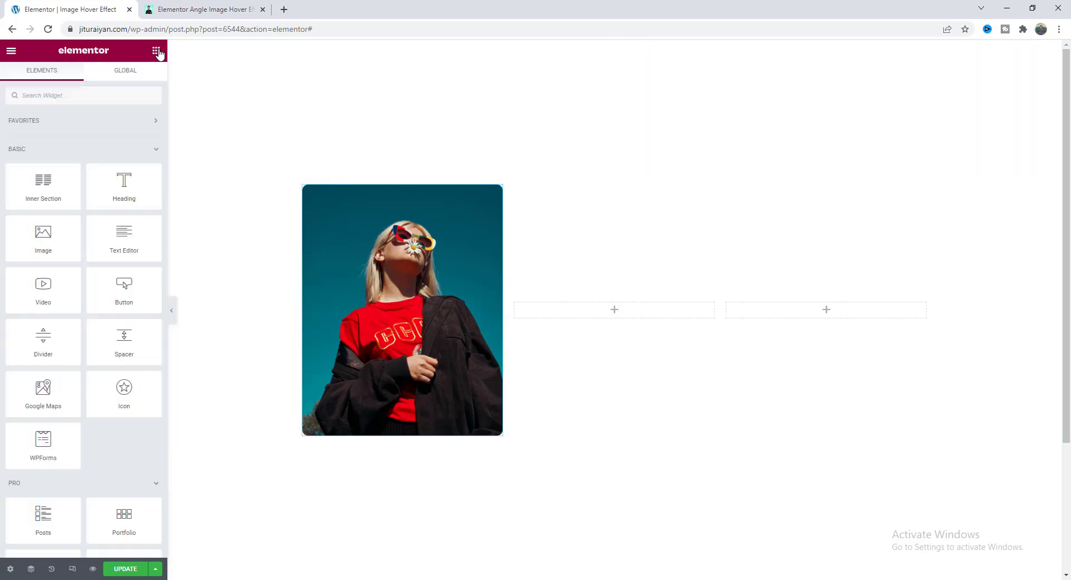
{"action": "left_click_drag", "start_coordinate": [43, 338], "coordinate": [383, 436]}
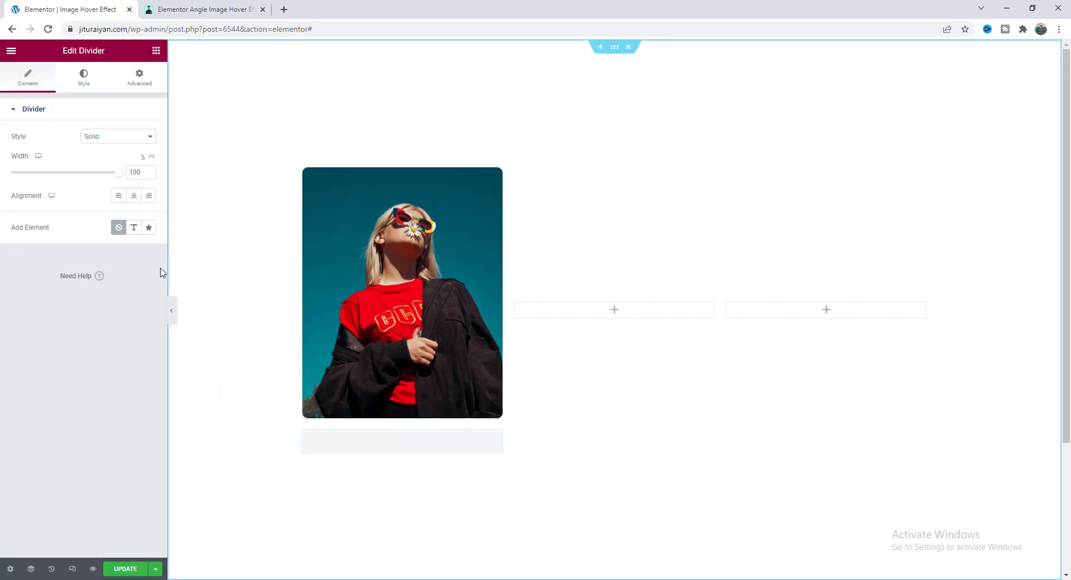
{"action": "left_click", "coordinate": [82, 78]}
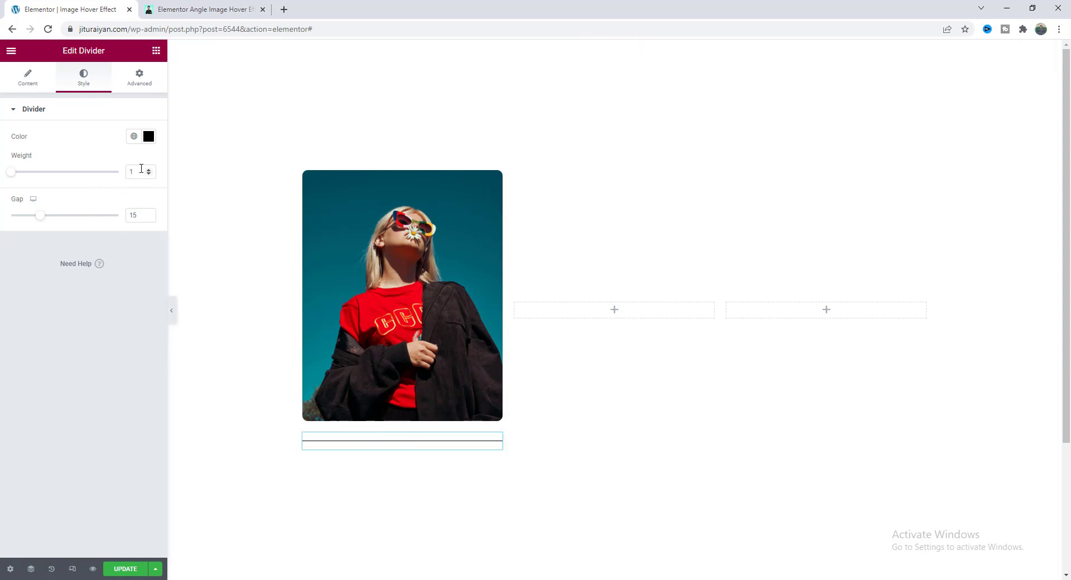
{"action": "type", "text": "420"}
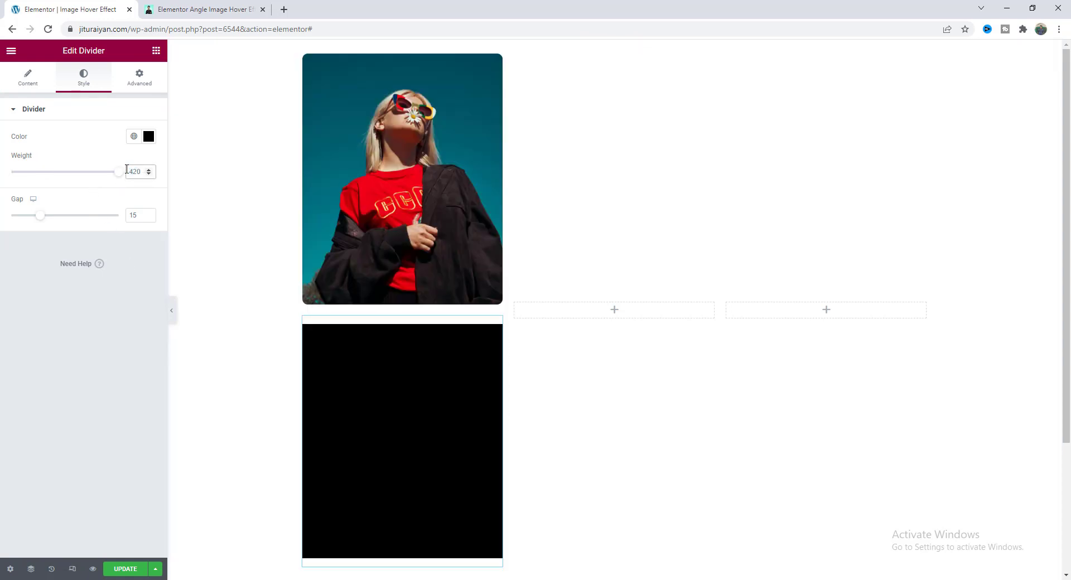
{"action": "double_click", "coordinate": [144, 217]}
{"action": "type", "text": "0"}
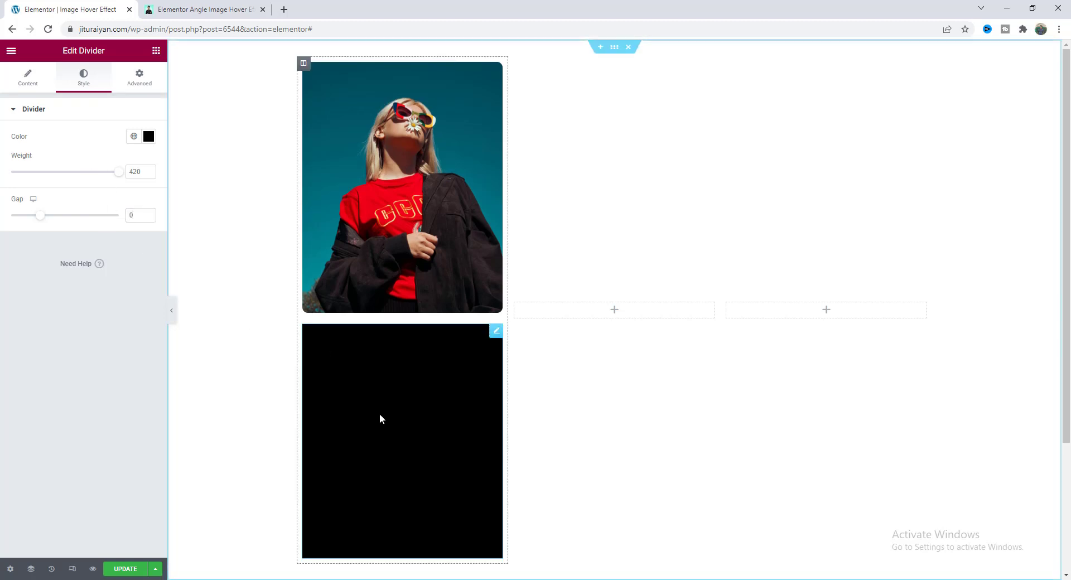
Position the divider as Absolute and give it a 25 px margin on all sides.
{"action": "left_click", "coordinate": [139, 84]}
{"action": "left_click", "coordinate": [114, 456]}
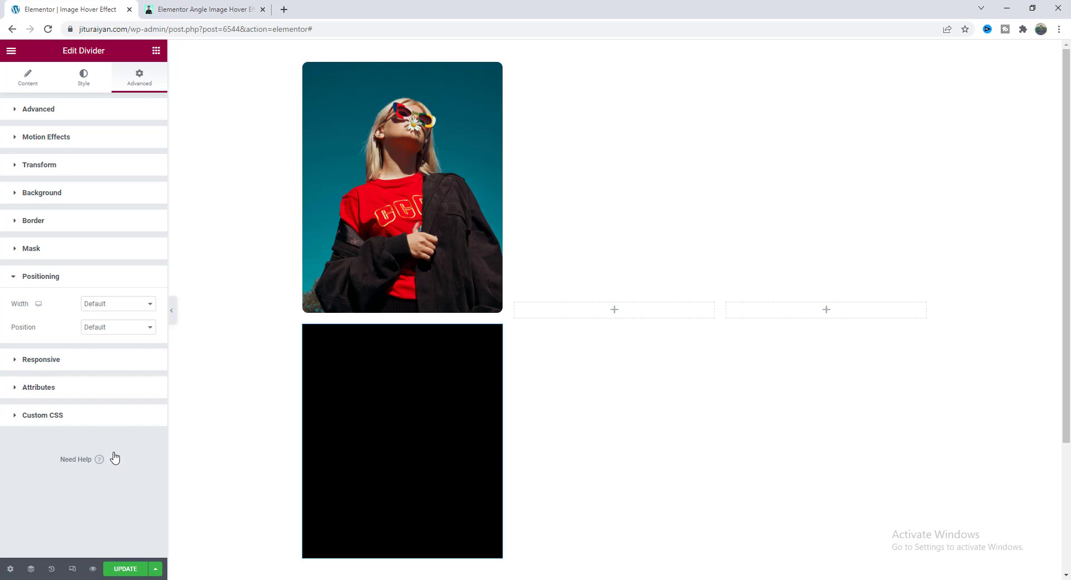
{"action": "left_click", "coordinate": [109, 329]}
{"action": "left_click", "coordinate": [118, 348]}
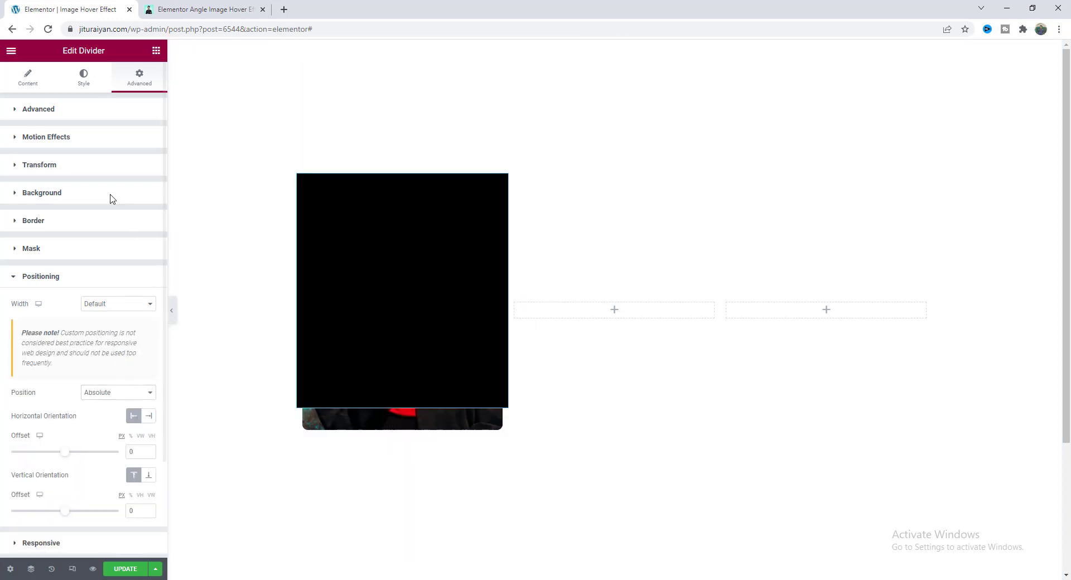
{"action": "left_click", "coordinate": [105, 110]}
{"action": "left_click", "coordinate": [109, 148]}
{"action": "type", "text": "25"}
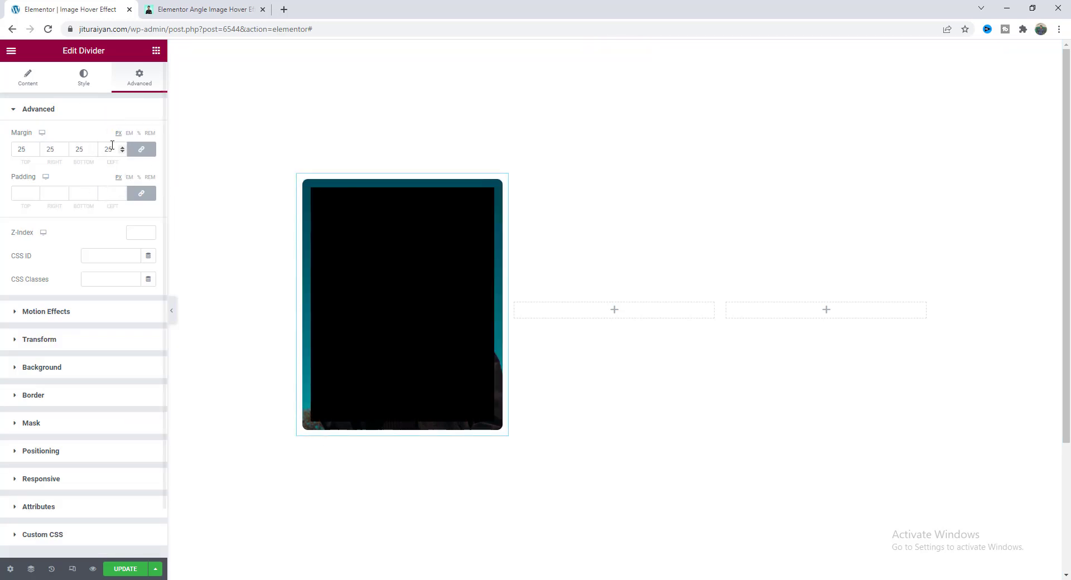
Change the divider's color to the yellow-orange #FFB400.
{"action": "left_click", "coordinate": [83, 78]}
{"action": "left_click", "coordinate": [148, 136]}
{"action": "left_click", "coordinate": [40, 280]}
{"action": "key", "text": "ctrl+v"}
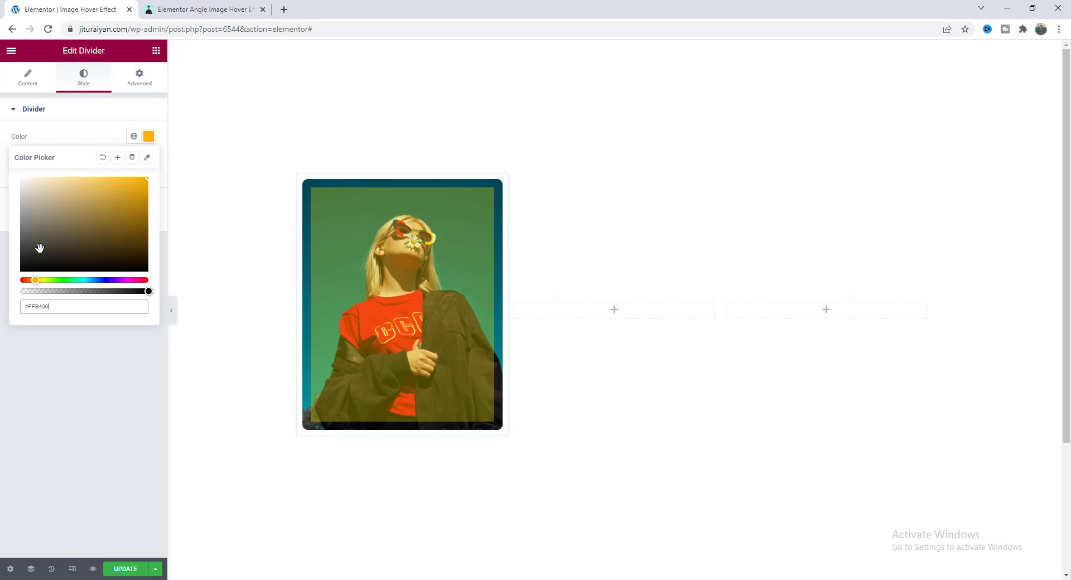
{"action": "left_click", "coordinate": [81, 143]}
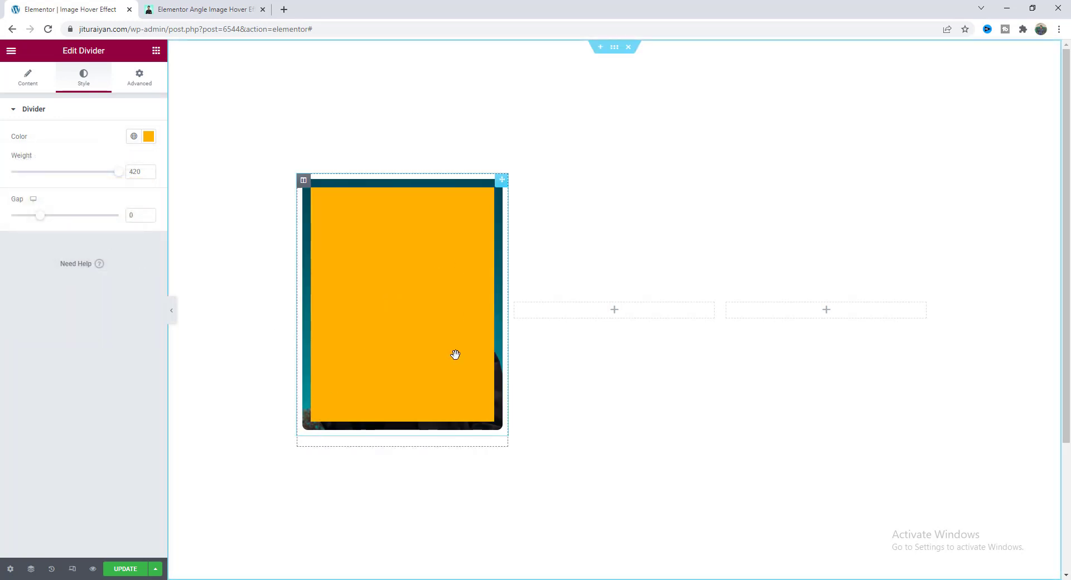
Find the Image Box widget and add it below the image in the first column.
{"action": "left_click", "coordinate": [156, 51]}
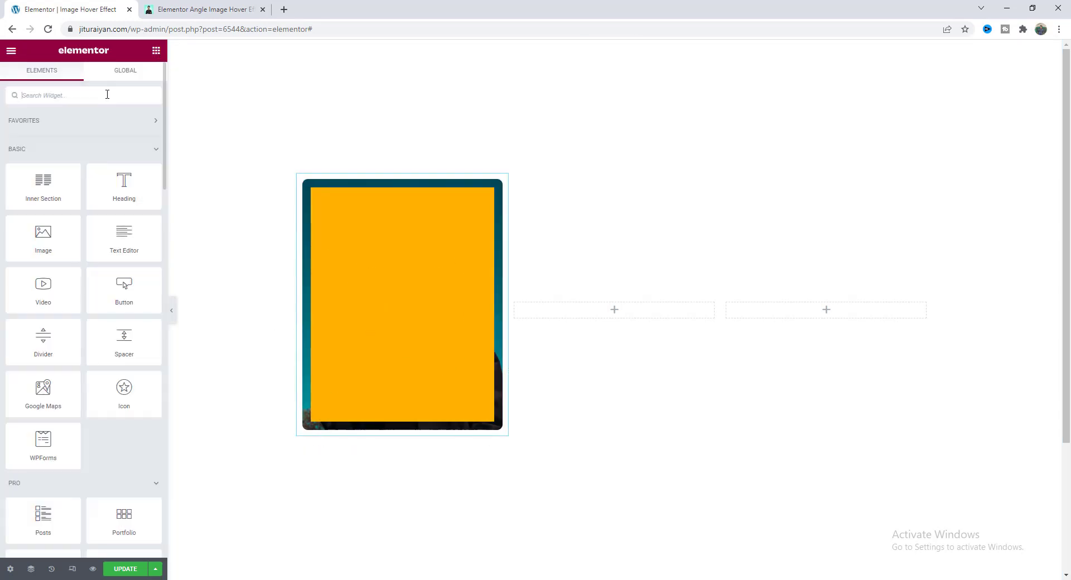
{"action": "left_click", "coordinate": [107, 95]}
{"action": "type", "text": "ima"}
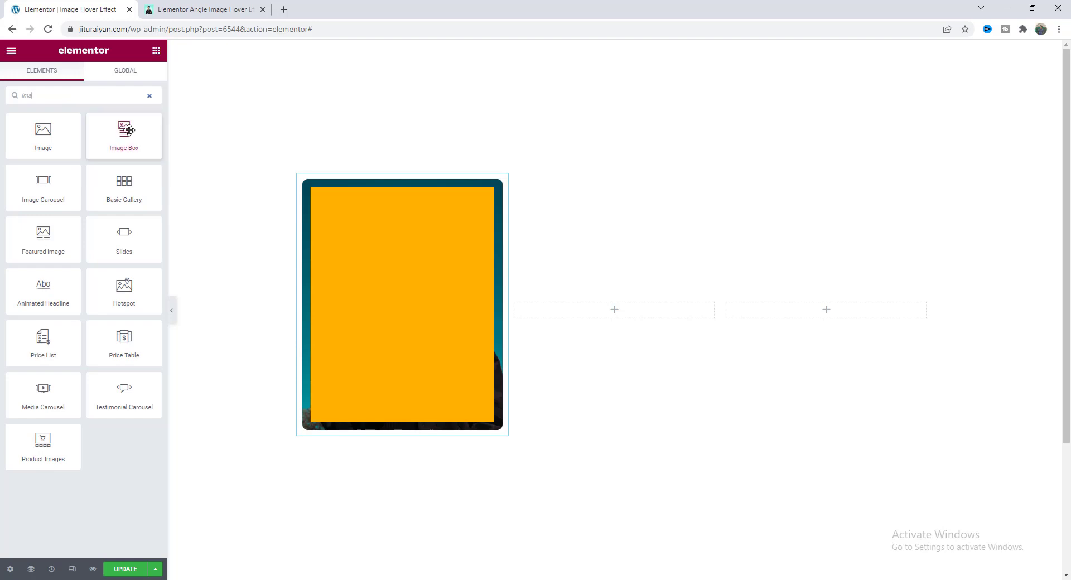
{"action": "left_click_drag", "start_coordinate": [124, 134], "coordinate": [382, 411]}
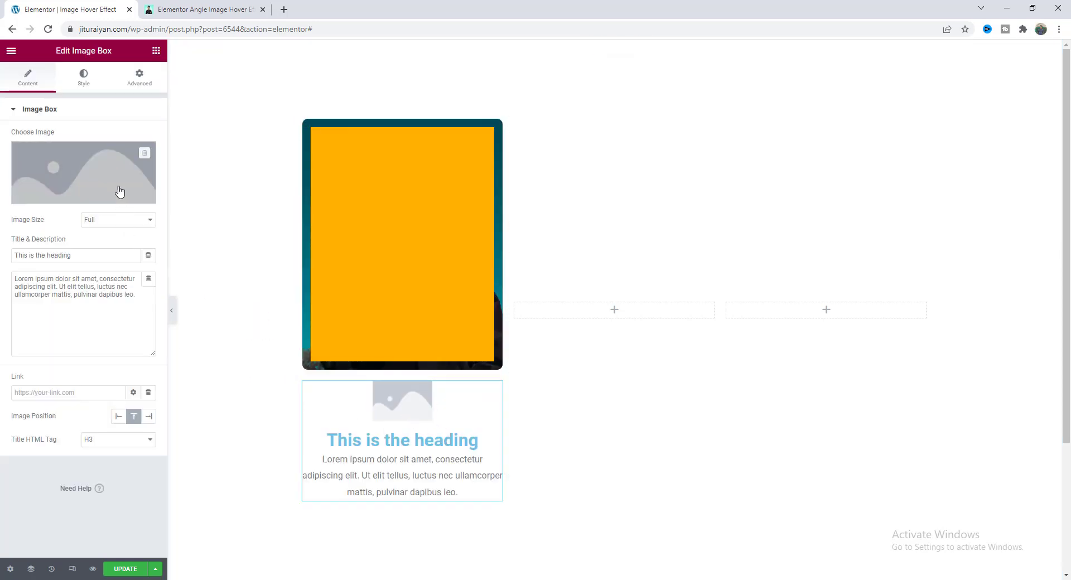
Remove the image box's placeholder image and set its title to "Image one".
{"action": "left_click", "coordinate": [146, 152]}
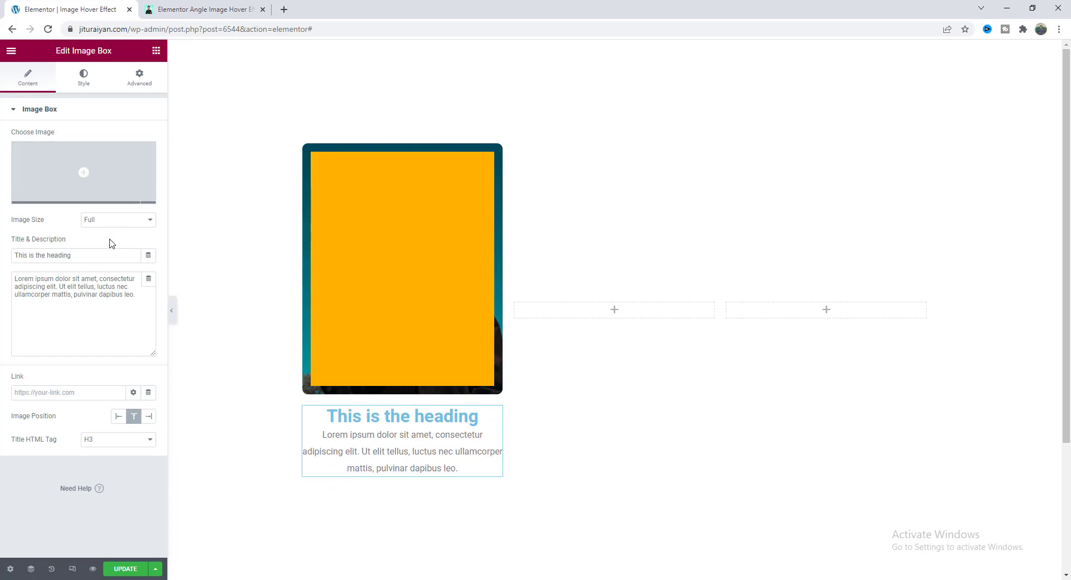
{"action": "left_click_drag", "start_coordinate": [90, 254], "coordinate": [2, 262]}
{"action": "type", "text": "Image one"}
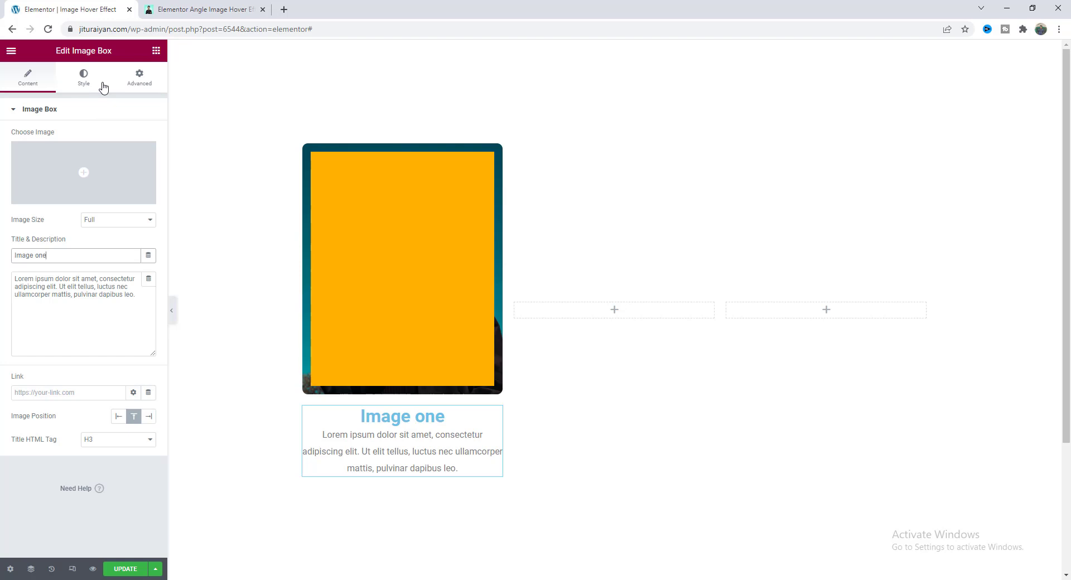
Make the image box's title near-black (#050707) and its description text black.
{"action": "left_click", "coordinate": [85, 84]}
{"action": "left_click", "coordinate": [109, 410]}
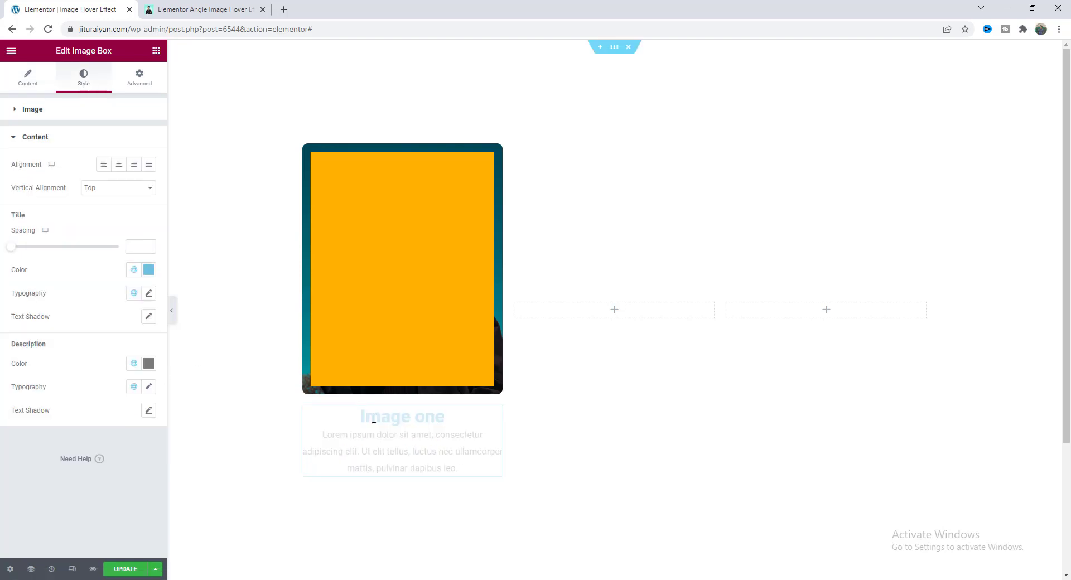
{"action": "left_click", "coordinate": [149, 269]}
{"action": "left_click", "coordinate": [55, 402]}
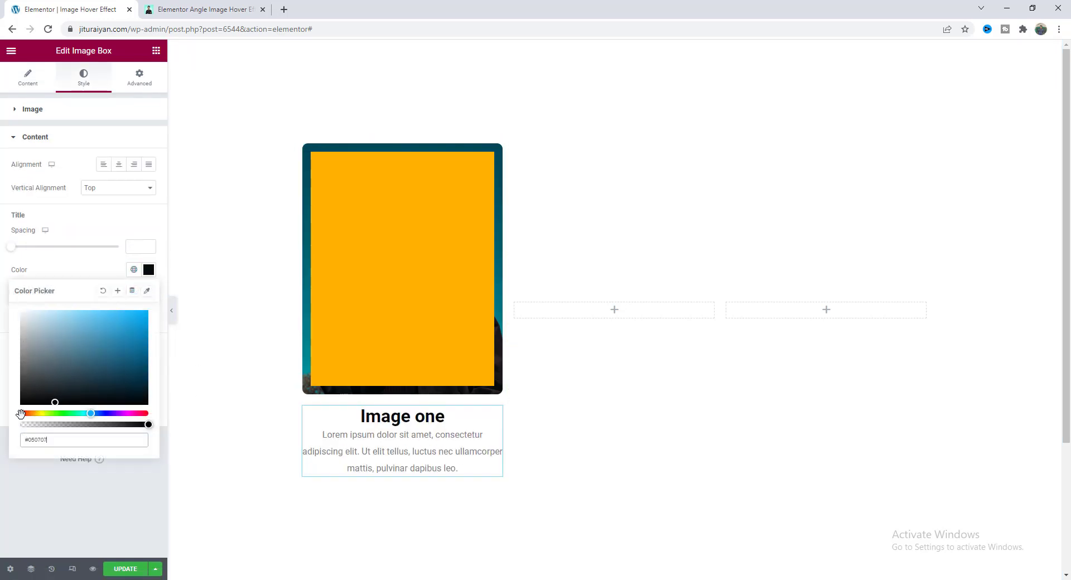
{"action": "left_click", "coordinate": [103, 271]}
{"action": "left_click", "coordinate": [148, 363]}
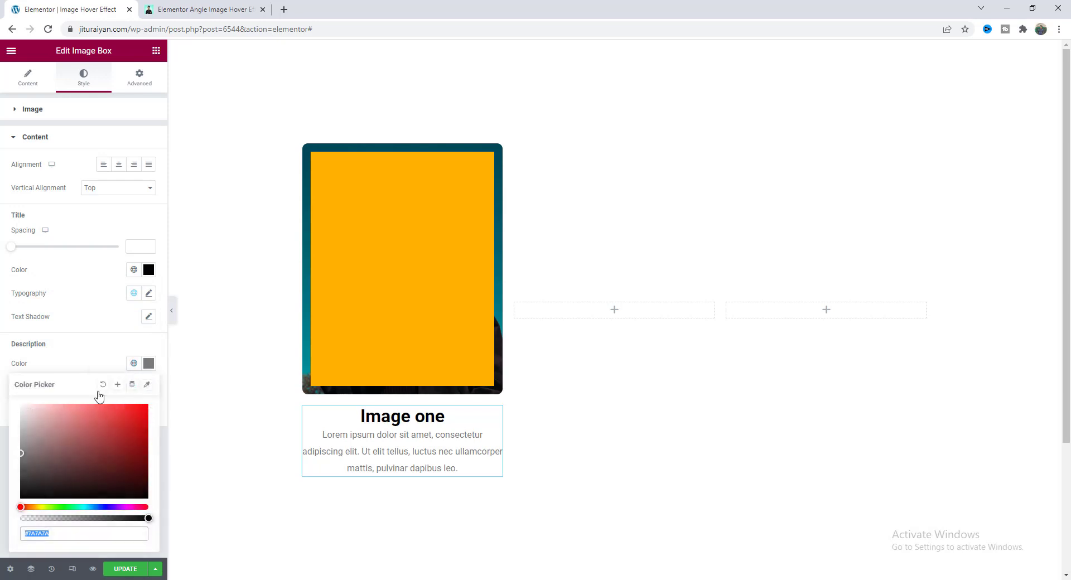
{"action": "left_click_drag", "start_coordinate": [74, 434], "coordinate": [21, 498]}
{"action": "left_click", "coordinate": [101, 328]}
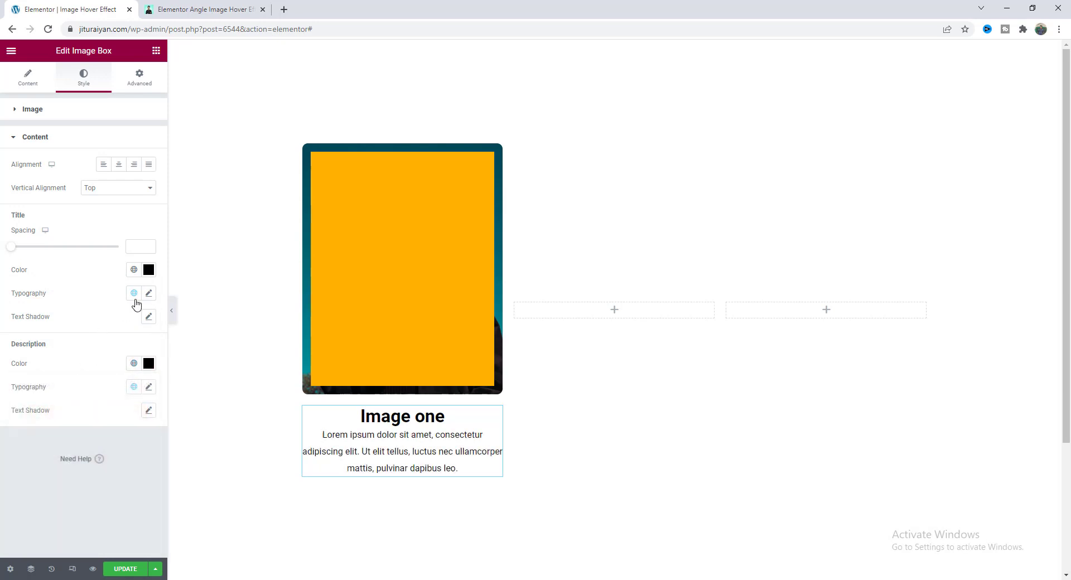
Set the image box title's font family to Poppins and its size to 52 px.
{"action": "left_click", "coordinate": [148, 293]}
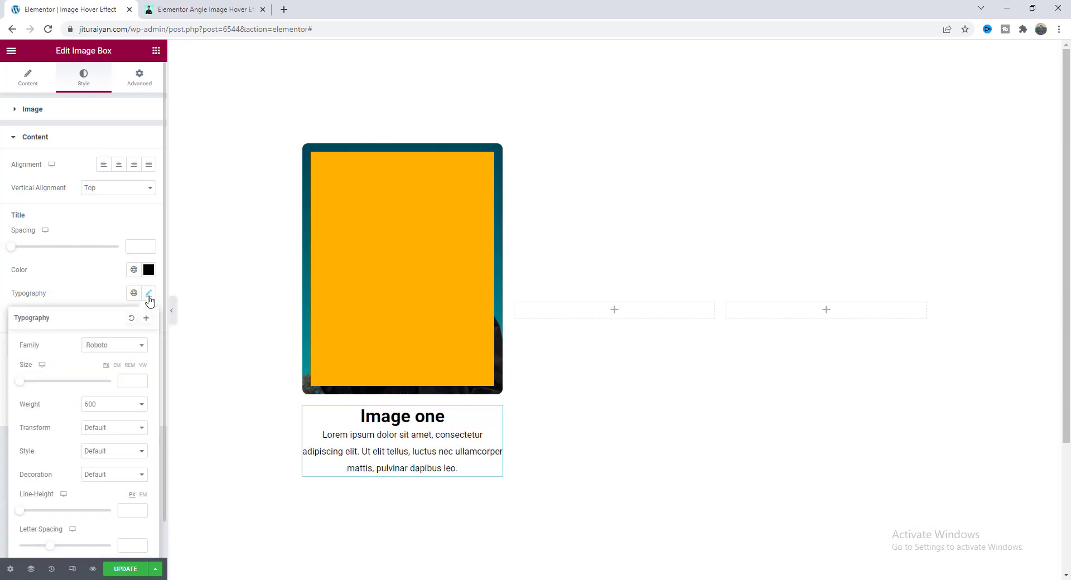
{"action": "left_click", "coordinate": [132, 350]}
{"action": "type", "text": "popp"}
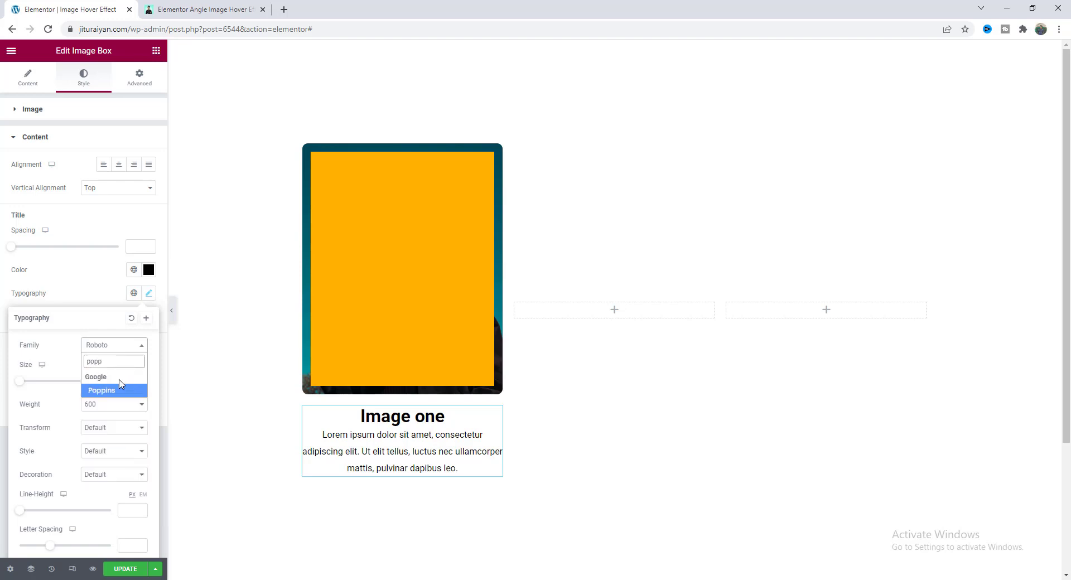
{"action": "left_click", "coordinate": [125, 389]}
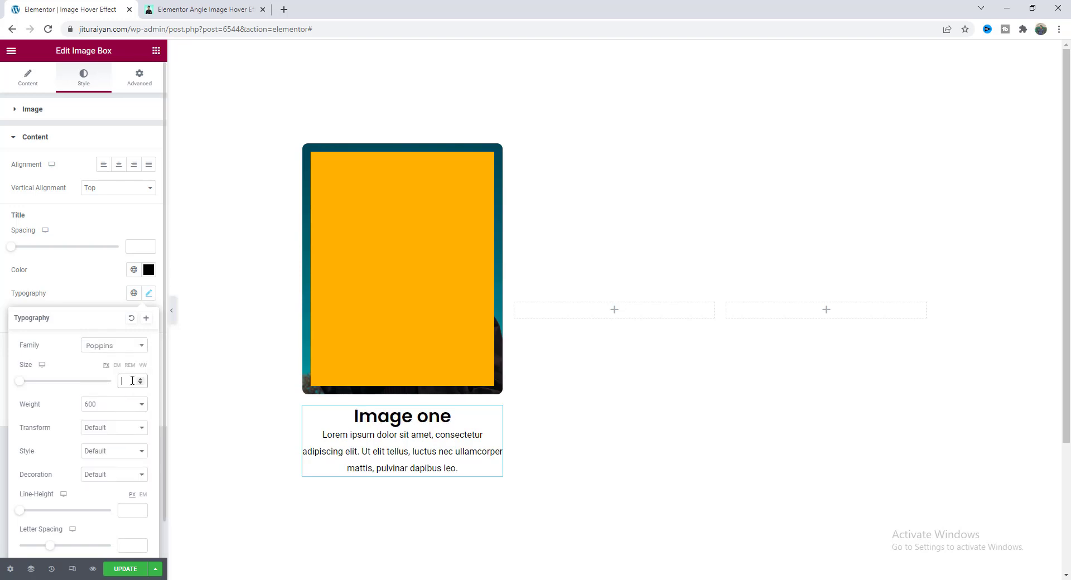
{"action": "type", "text": "52"}
Set the image box title's font weight to 700 and its text transform to Uppercase.
{"action": "left_click", "coordinate": [124, 405]}
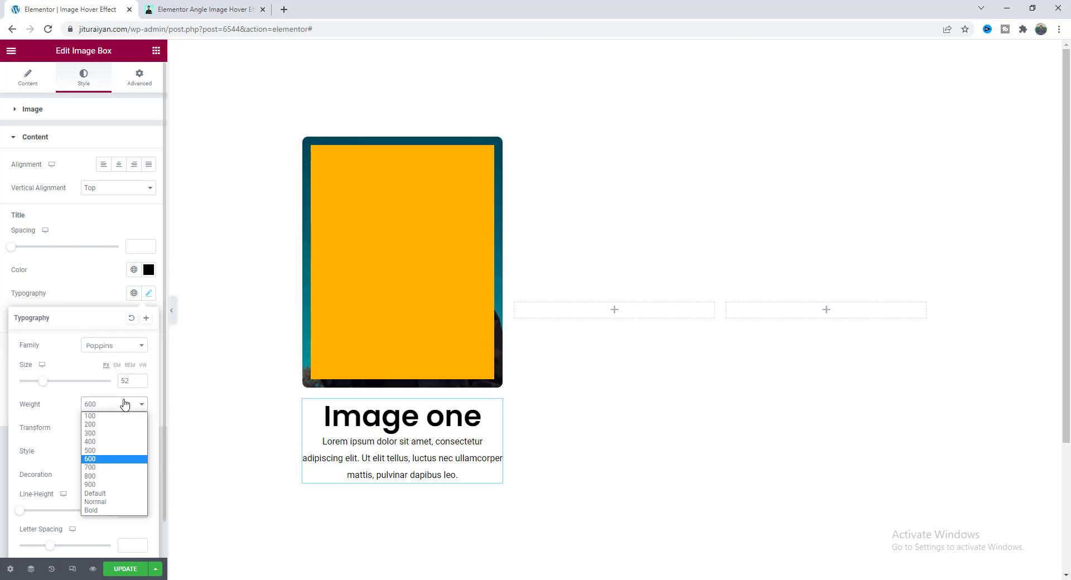
{"action": "left_click", "coordinate": [124, 470]}
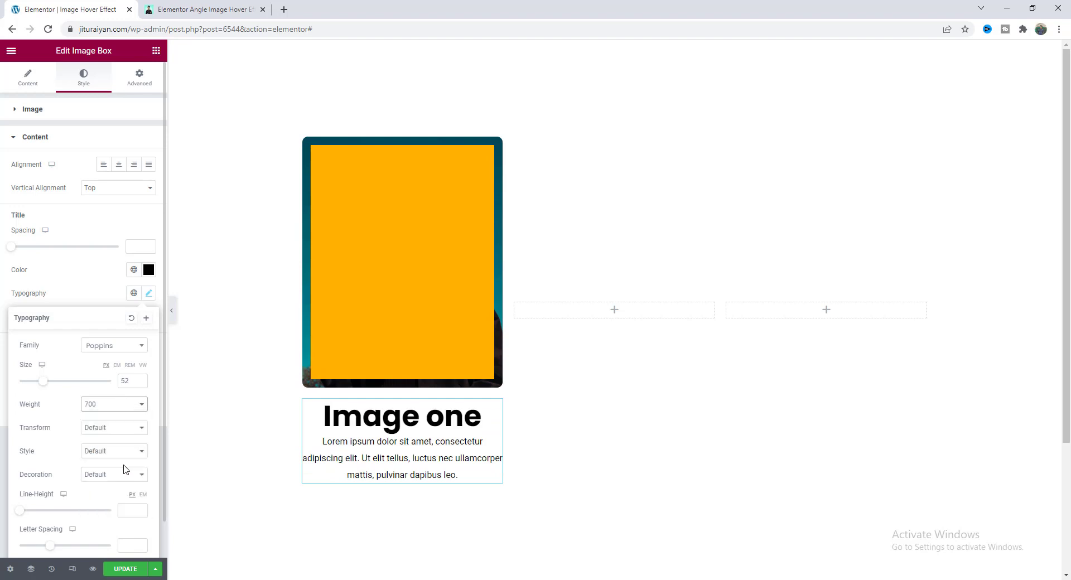
{"action": "left_click", "coordinate": [96, 431]}
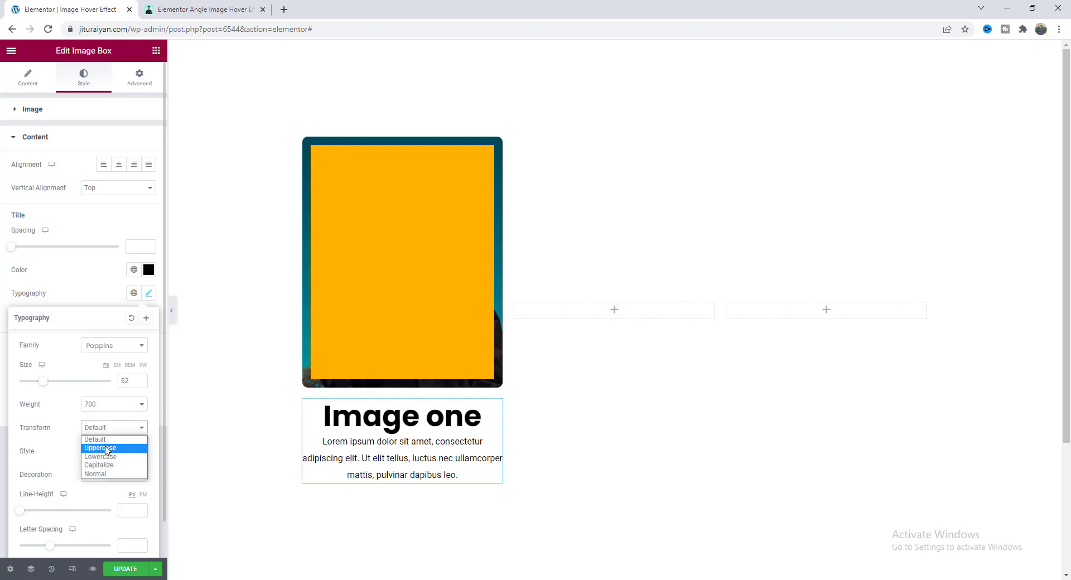
{"action": "left_click", "coordinate": [100, 448]}
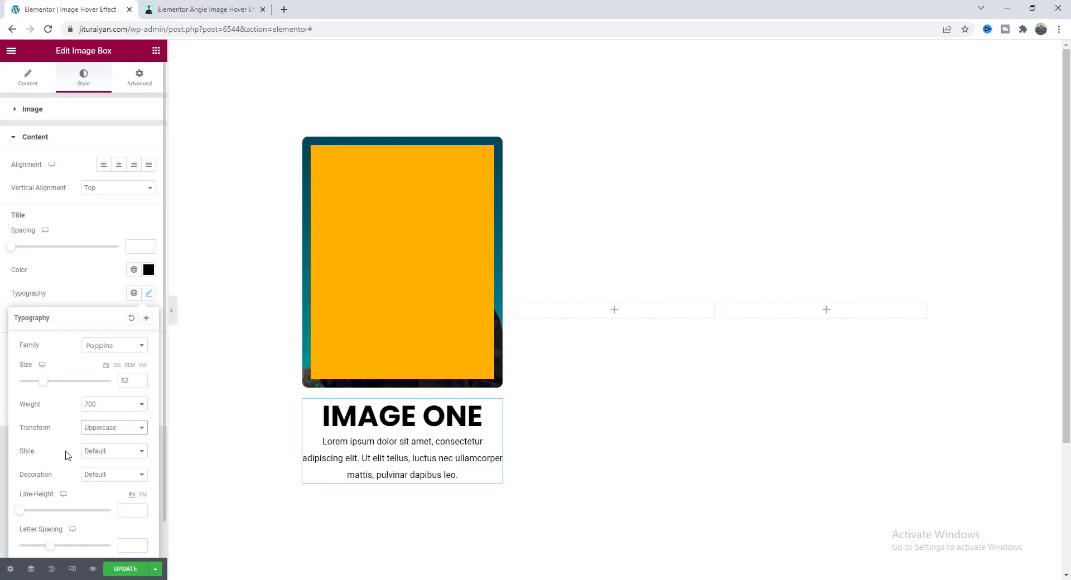
Switch the title's line-height unit to EM and set the title spacing to 26.
{"action": "left_click", "coordinate": [143, 496]}
{"action": "left_click", "coordinate": [98, 301]}
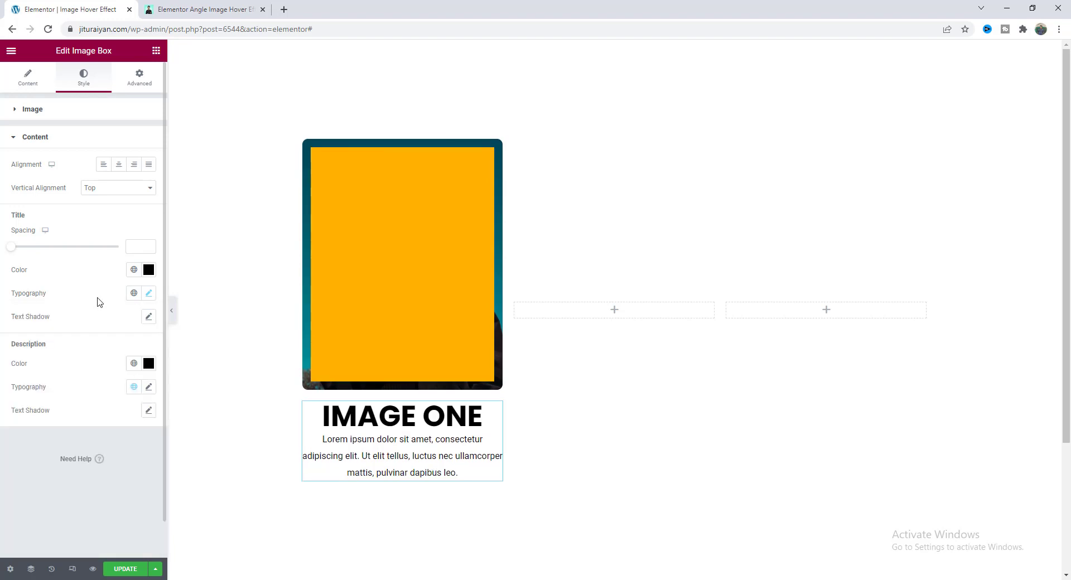
{"action": "left_click", "coordinate": [138, 246]}
{"action": "type", "text": "26"}
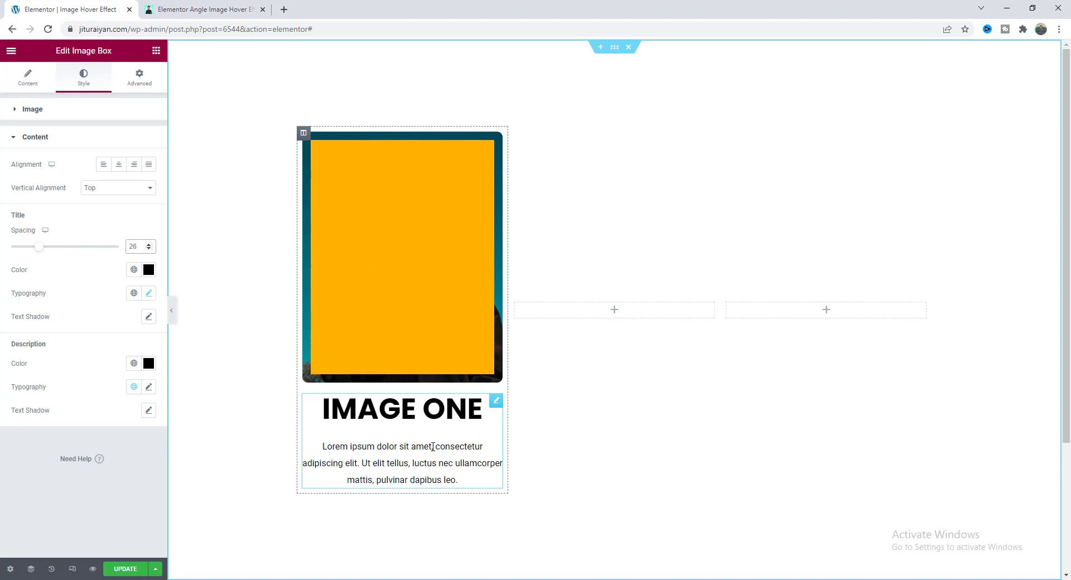
Set the image box's position to Absolute so it overlays the divider in the first column.
{"action": "left_click", "coordinate": [140, 78]}
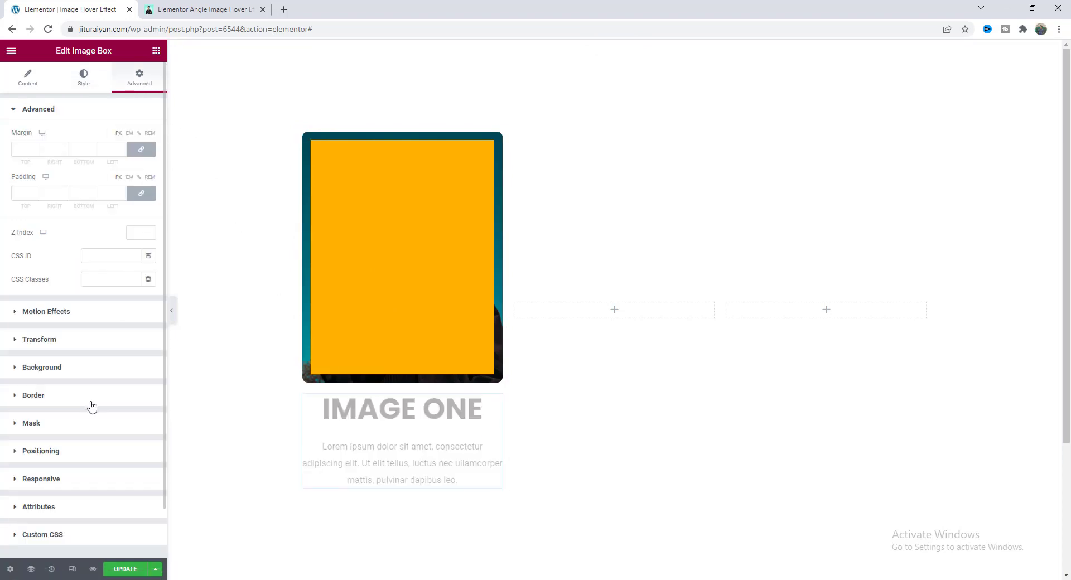
{"action": "left_click", "coordinate": [94, 449]}
{"action": "left_click", "coordinate": [120, 328]}
{"action": "left_click", "coordinate": [123, 349]}
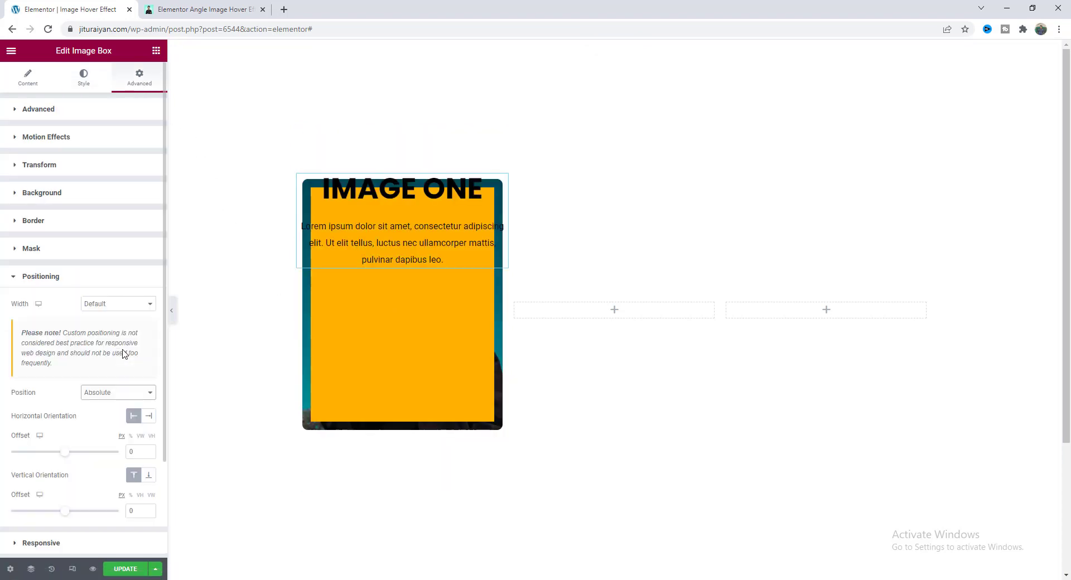
Center the image box vertically with a 50% vertical offset and the custom CSS "selector{ transform: translateY(-50%); }".
{"action": "left_click", "coordinate": [130, 495]}
{"action": "left_click", "coordinate": [128, 510]}
{"action": "type", "text": "5"}
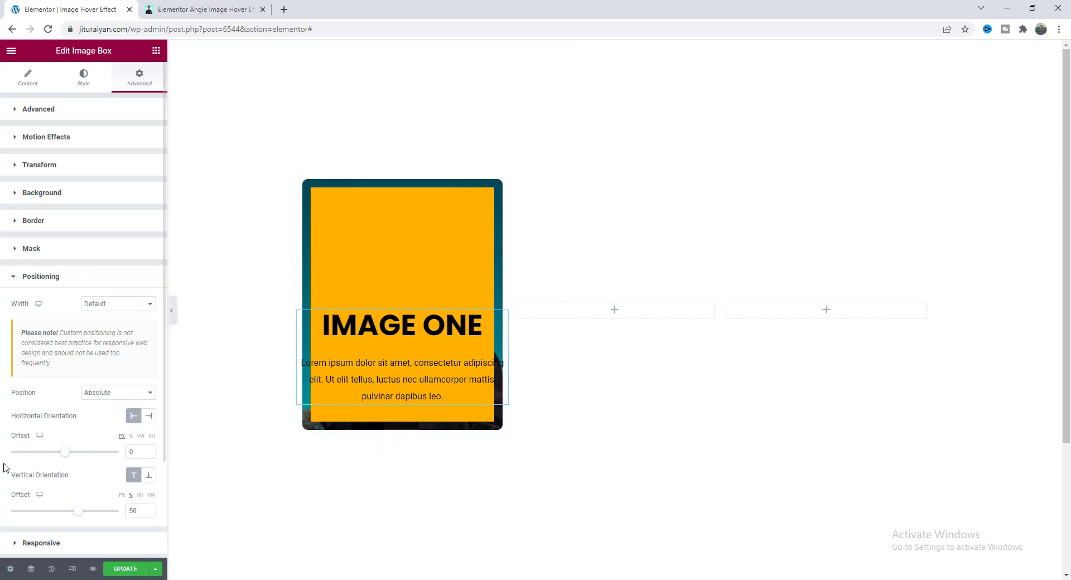
{"action": "scroll", "coordinate": [61, 468], "scroll_direction": "down", "scroll_amount": 2}
{"action": "left_click", "coordinate": [43, 480]}
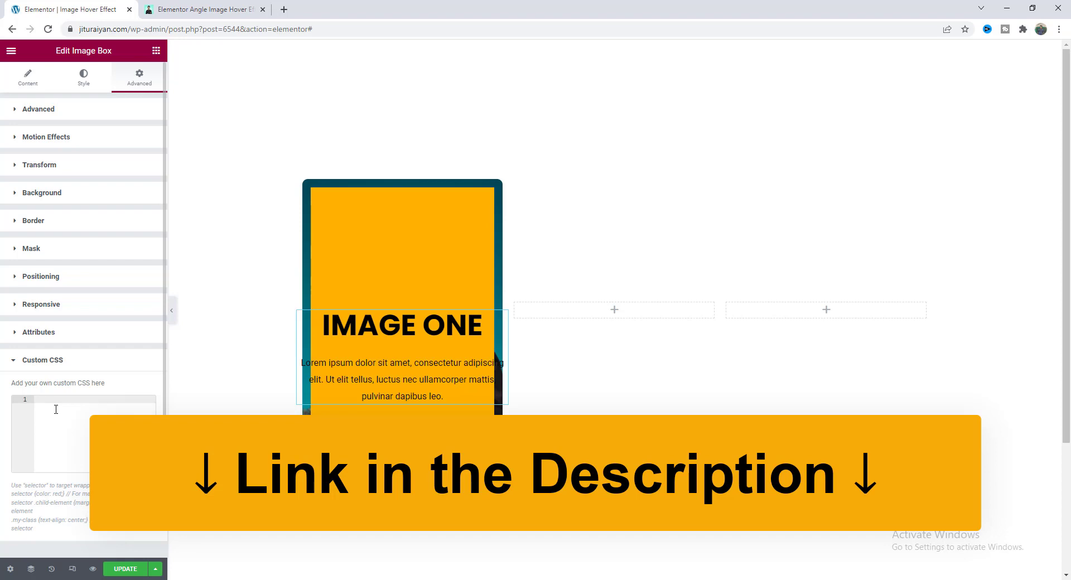
{"action": "type", "text": "selector{     transform: translateY(-50%); }"}
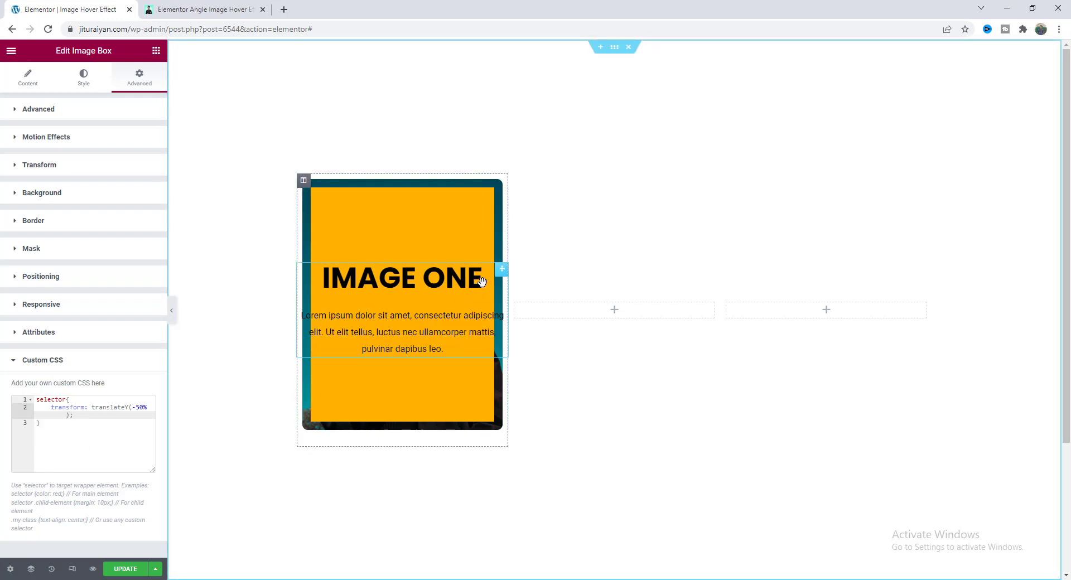
Set the image box's padding to 63 px on all sides.
{"action": "left_click", "coordinate": [78, 110]}
{"action": "left_click", "coordinate": [104, 189]}
{"action": "type", "text": "63"}
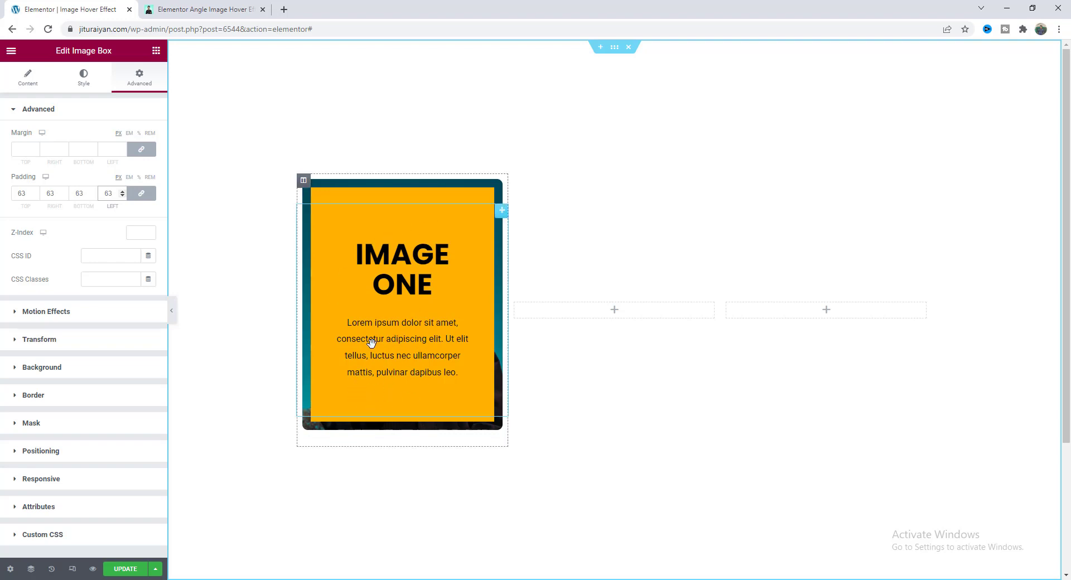
Set the first column's widgets space to 0 px and save the page.
{"action": "left_click", "coordinate": [302, 184]}
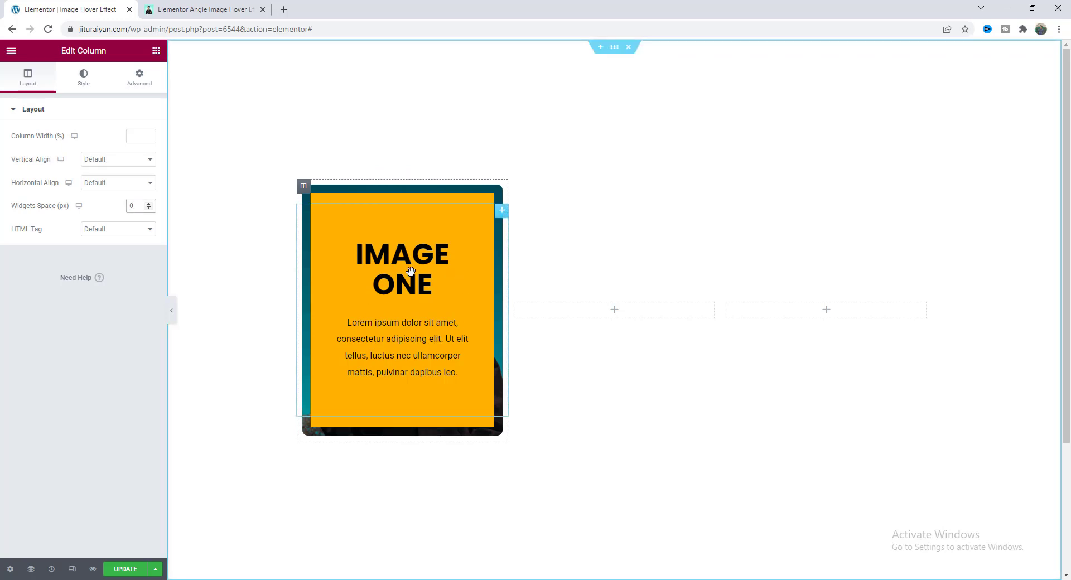
{"action": "key", "text": "ctrl+s"}
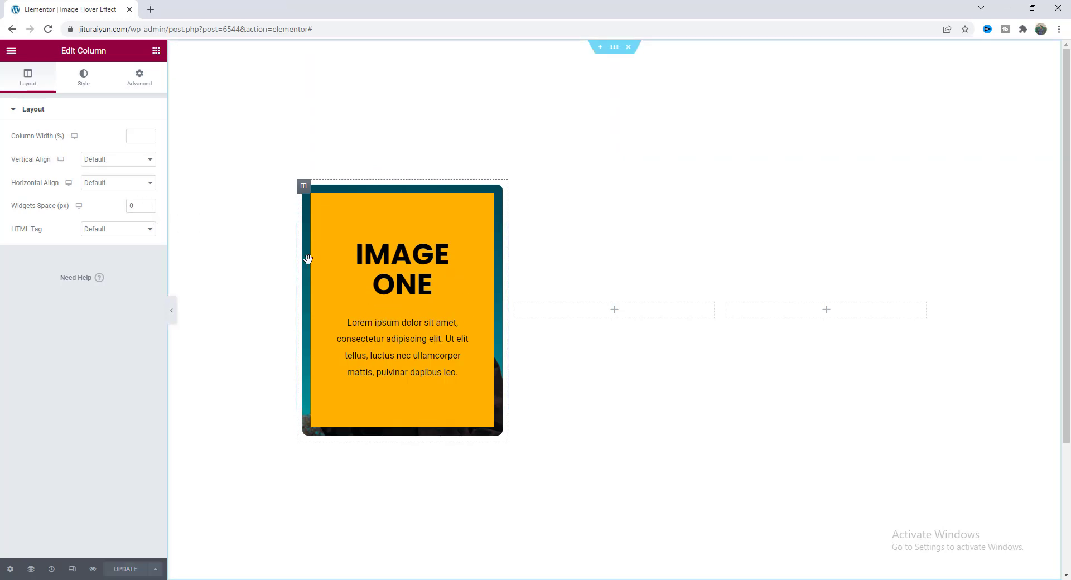
Make the first column's divider color fully transparent.
{"action": "right_click", "coordinate": [363, 203]}
{"action": "left_click", "coordinate": [396, 213]}
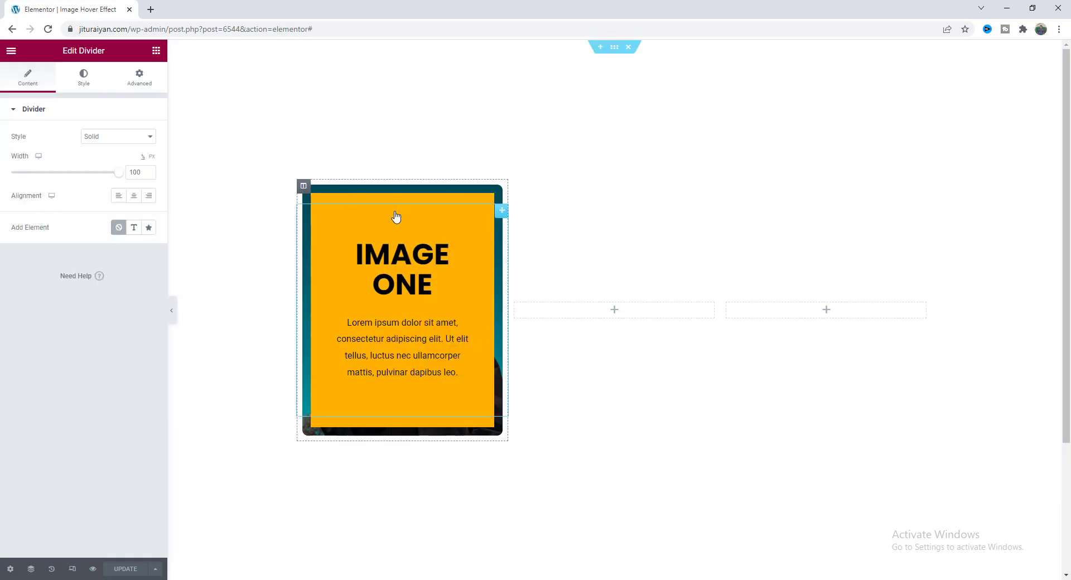
{"action": "left_click", "coordinate": [83, 78]}
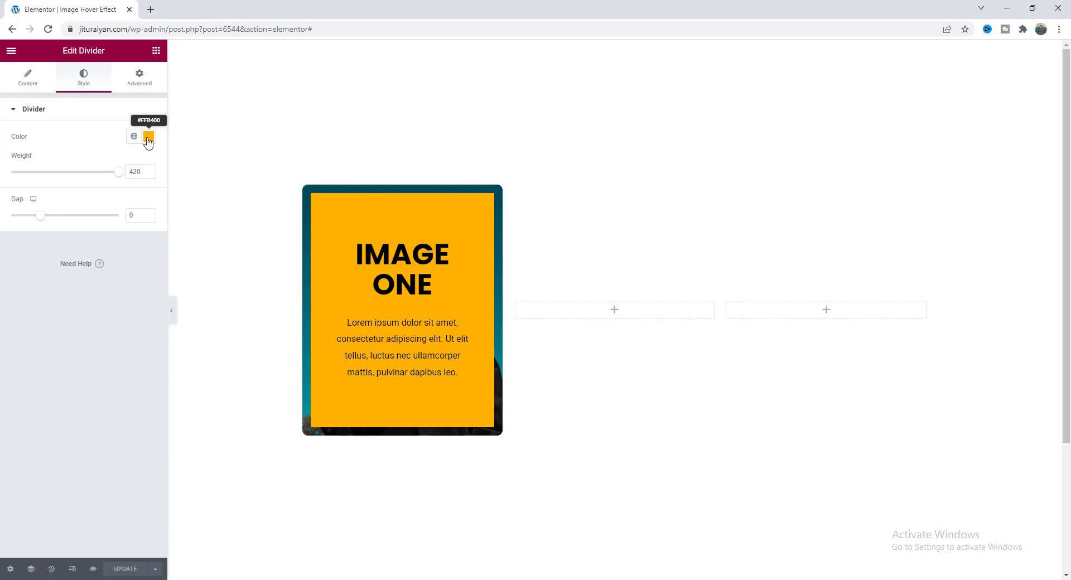
{"action": "left_click", "coordinate": [149, 137]}
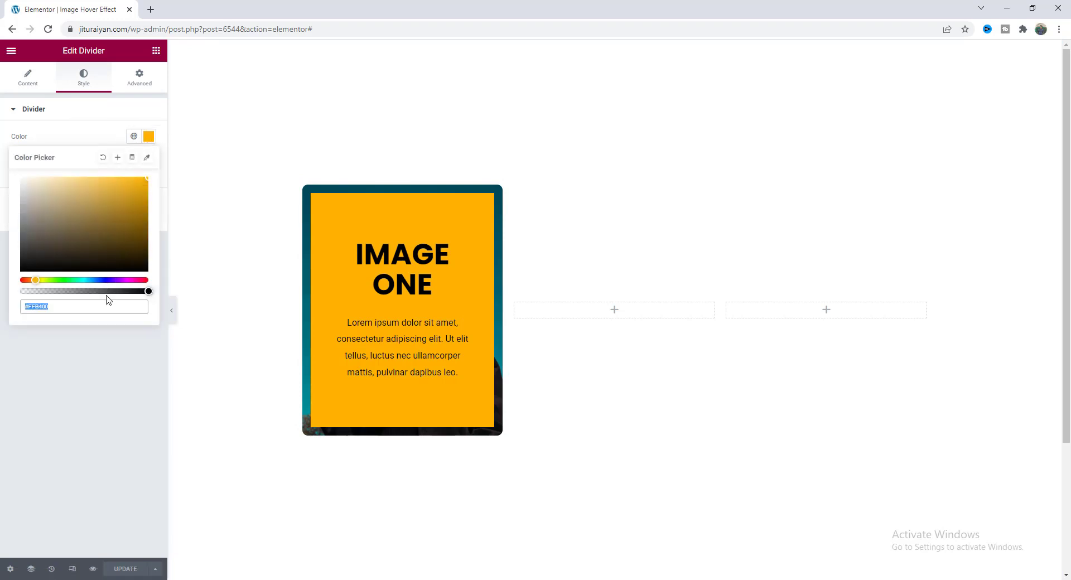
{"action": "left_click_drag", "start_coordinate": [102, 289], "coordinate": [22, 291]}
{"action": "left_click", "coordinate": [67, 144]}
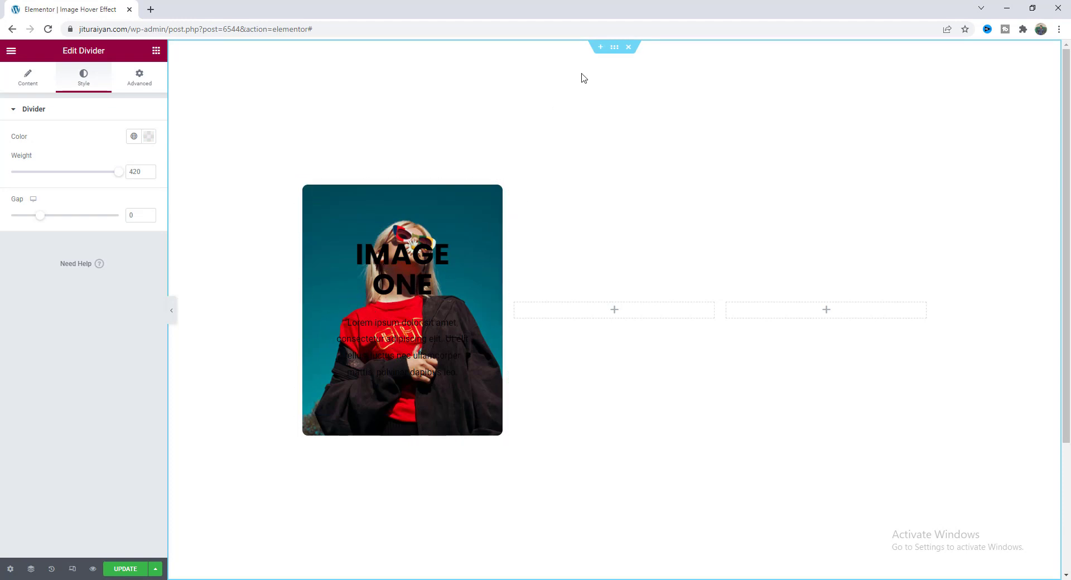
Paste the hover effect code, with width 2px, color #FFB400 and angle -7deg, into the section's custom CSS and preview it on the first image.
{"action": "left_click", "coordinate": [614, 47]}
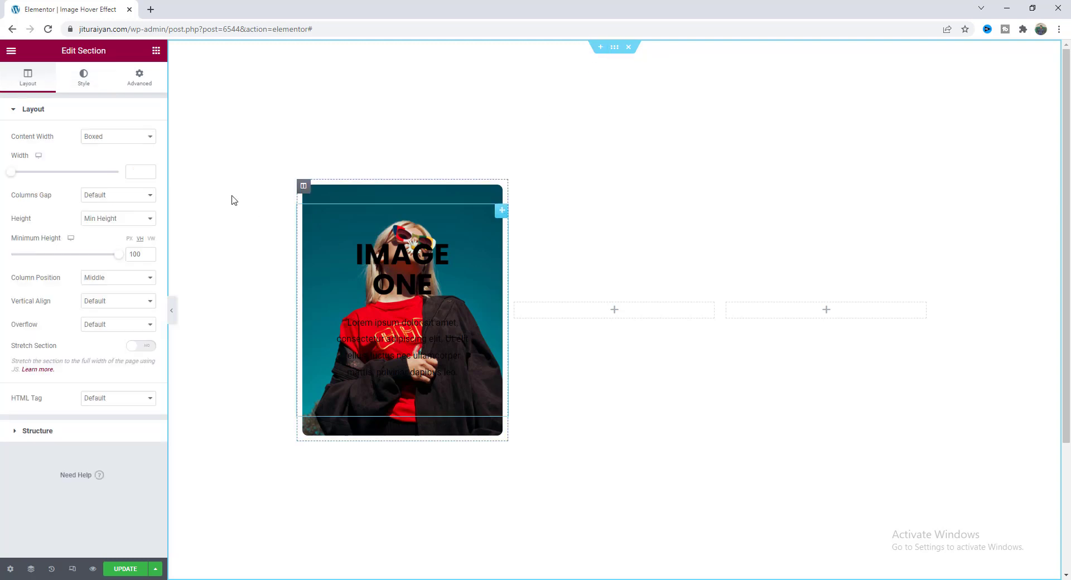
{"action": "left_click", "coordinate": [139, 78]}
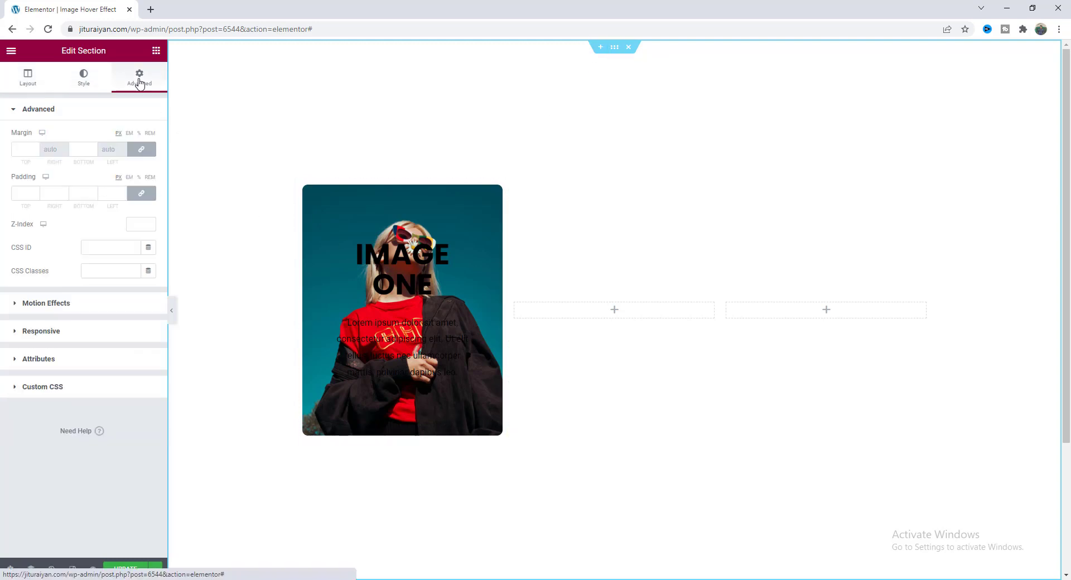
{"action": "left_click", "coordinate": [99, 388]}
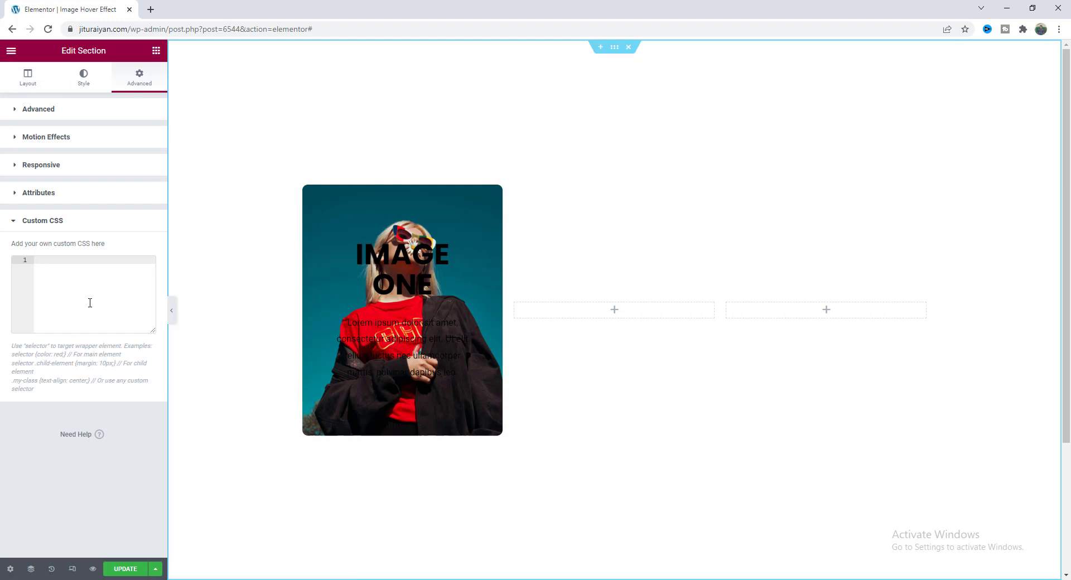
{"action": "key", "text": "ctrl+v"}
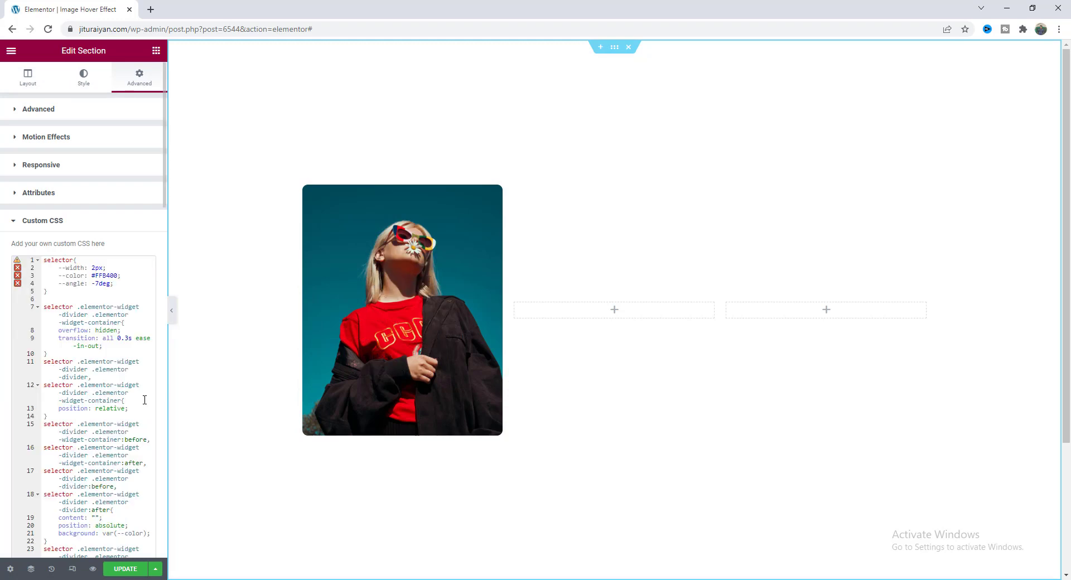
{"action": "mouse_move", "coordinate": [351, 331]}
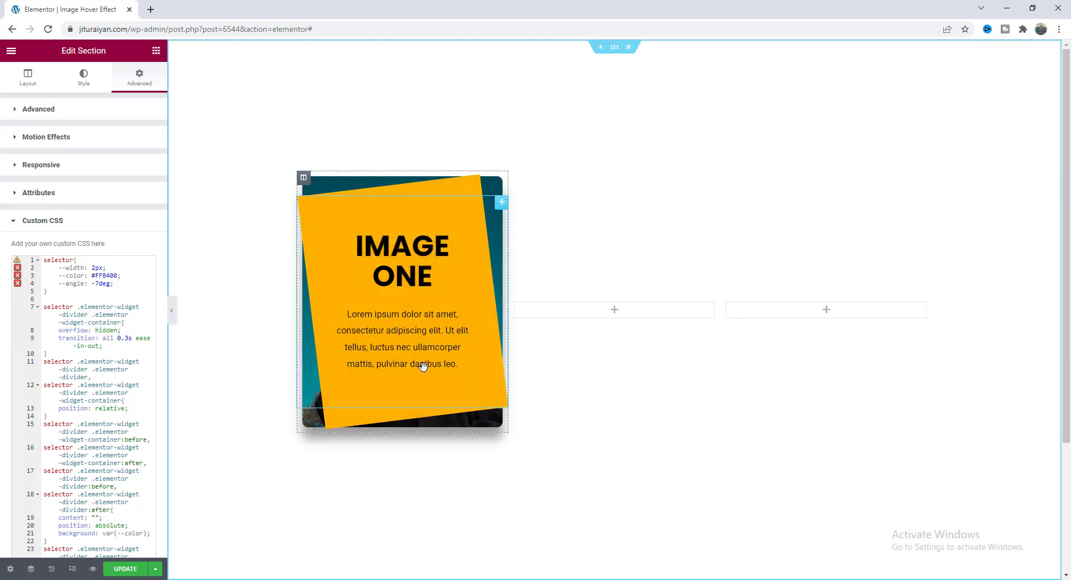
Find the first column's divider in the page structure and set its border radius to 10 px on all corners.
{"action": "right_click", "coordinate": [381, 210]}
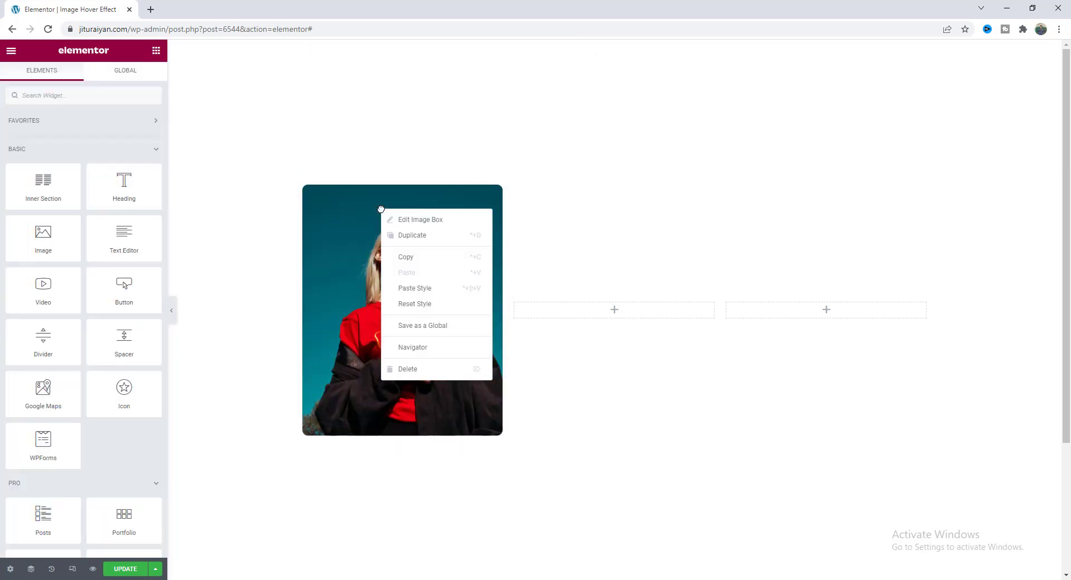
{"action": "left_click", "coordinate": [419, 352]}
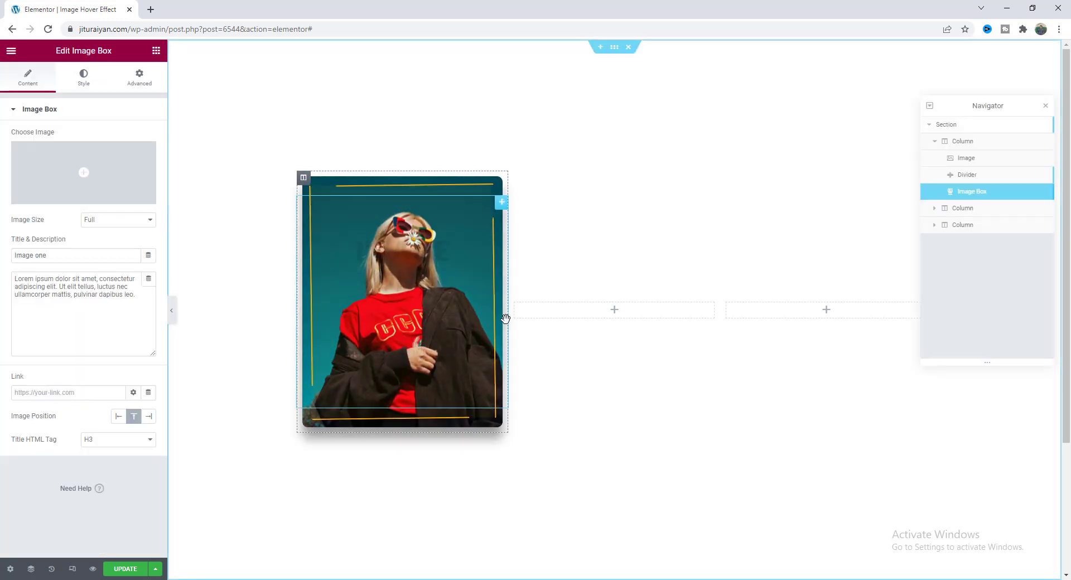
{"action": "left_click", "coordinate": [957, 177]}
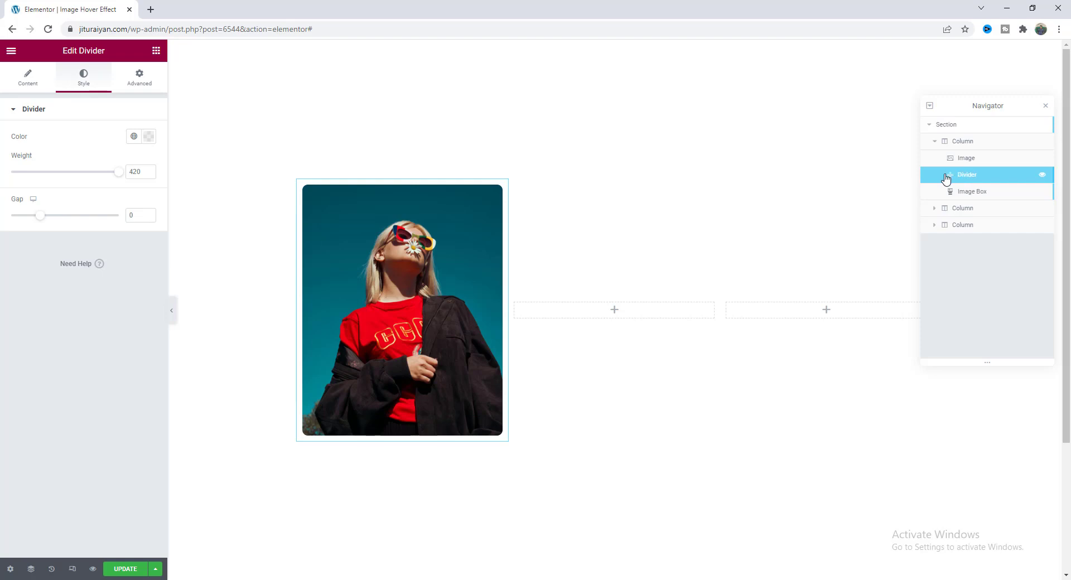
{"action": "left_click", "coordinate": [136, 81]}
{"action": "left_click", "coordinate": [81, 404]}
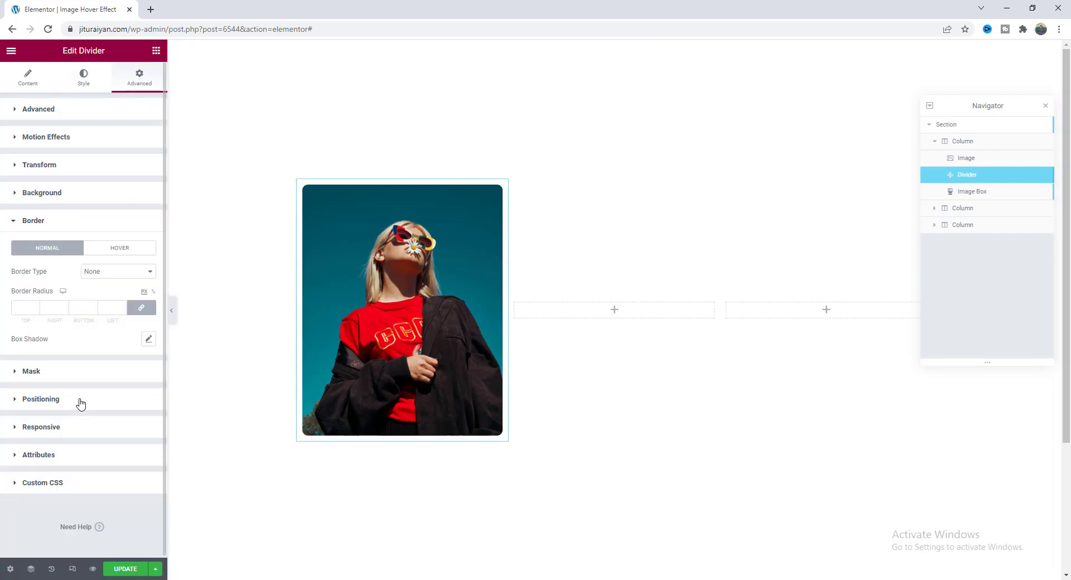
{"action": "left_click", "coordinate": [110, 307]}
{"action": "type", "text": "10"}
{"action": "mouse_move", "coordinate": [388, 336]}
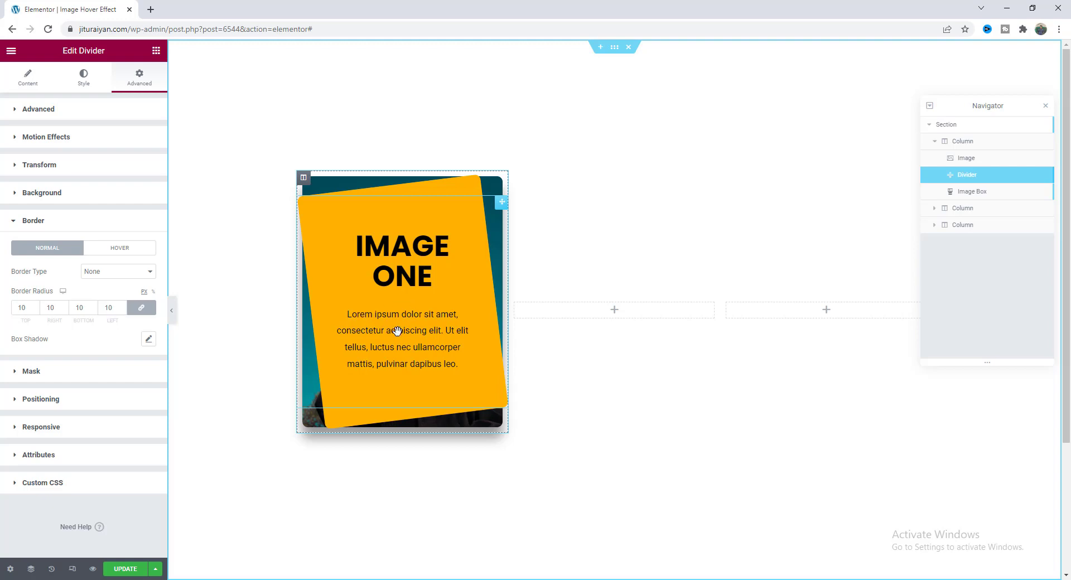
Set the first column's margin to 10 px on all sides.
{"action": "left_click", "coordinate": [304, 180]}
{"action": "left_click", "coordinate": [142, 81]}
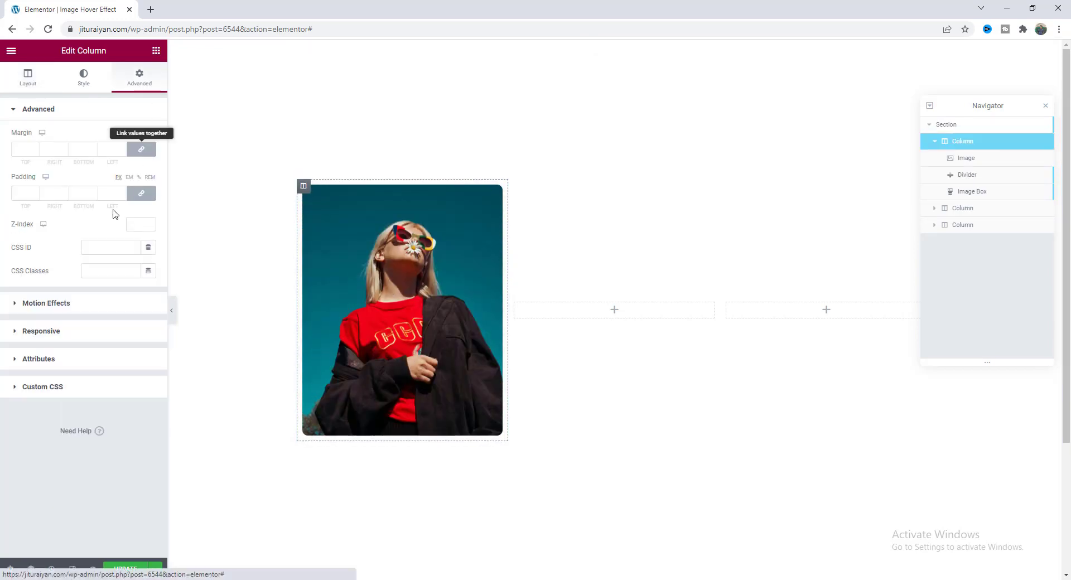
{"action": "left_click", "coordinate": [109, 149]}
{"action": "type", "text": "10"}
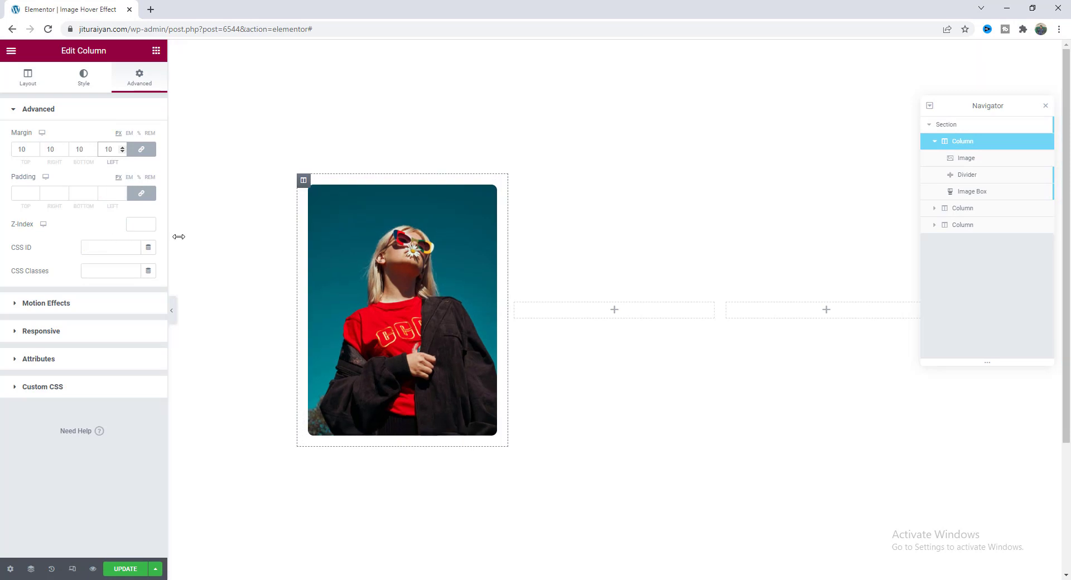
Duplicate the finished image column twice to get three identical hover columns.
{"action": "right_click", "coordinate": [304, 179]}
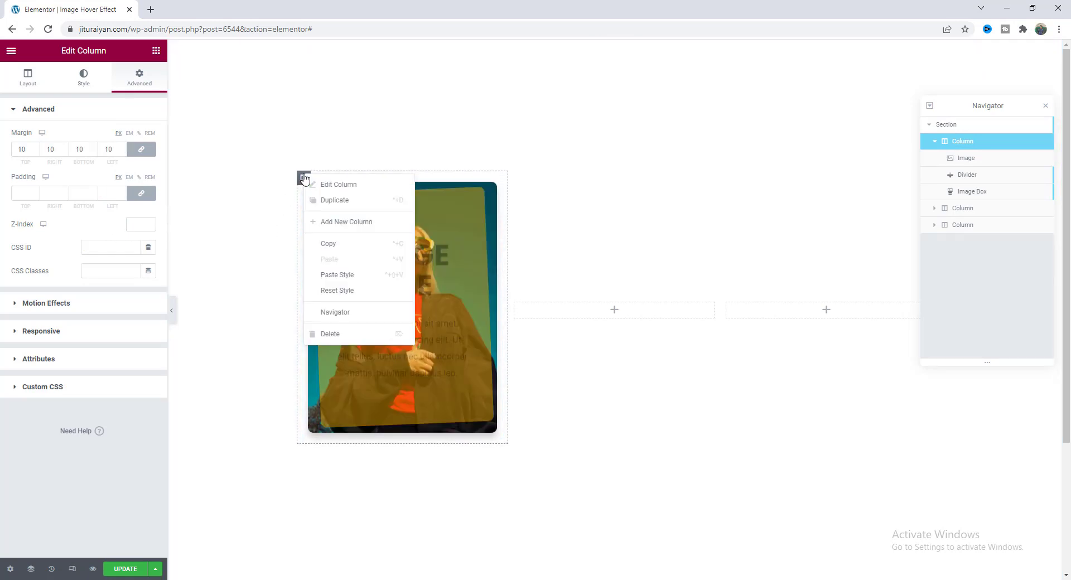
{"action": "left_click", "coordinate": [347, 200]}
{"action": "right_click", "coordinate": [460, 178]}
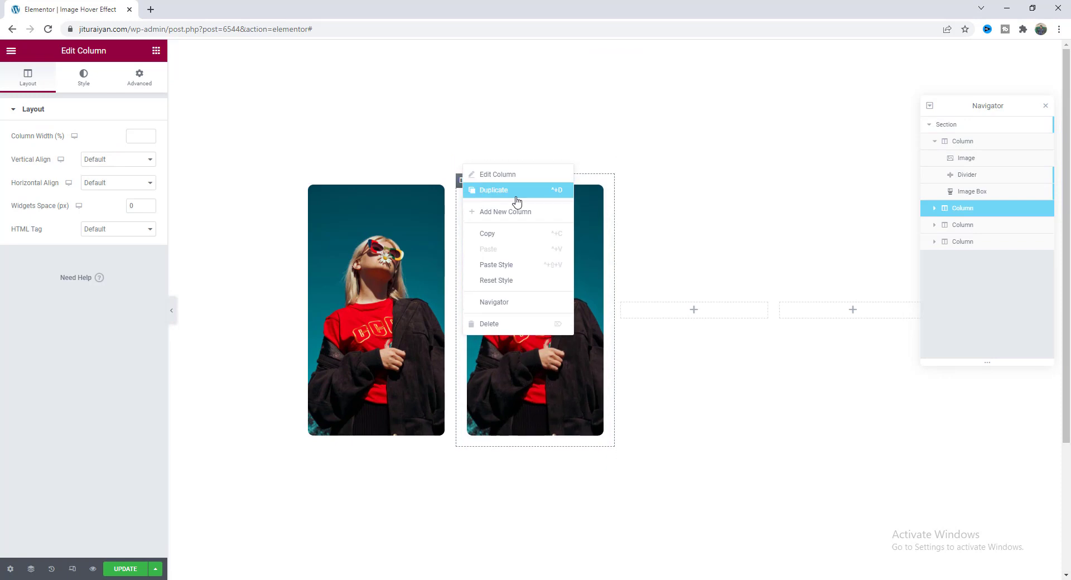
{"action": "left_click", "coordinate": [516, 190]}
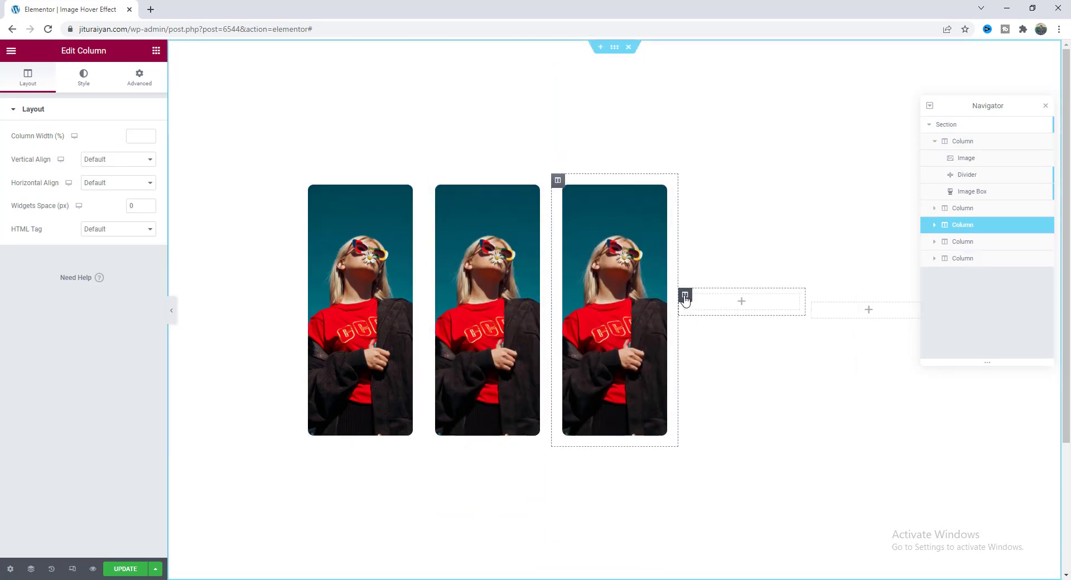
Delete the two empty columns so only the three image columns remain in the section.
{"action": "right_click", "coordinate": [685, 295]}
{"action": "left_click", "coordinate": [719, 457]}
{"action": "right_click", "coordinate": [780, 296]}
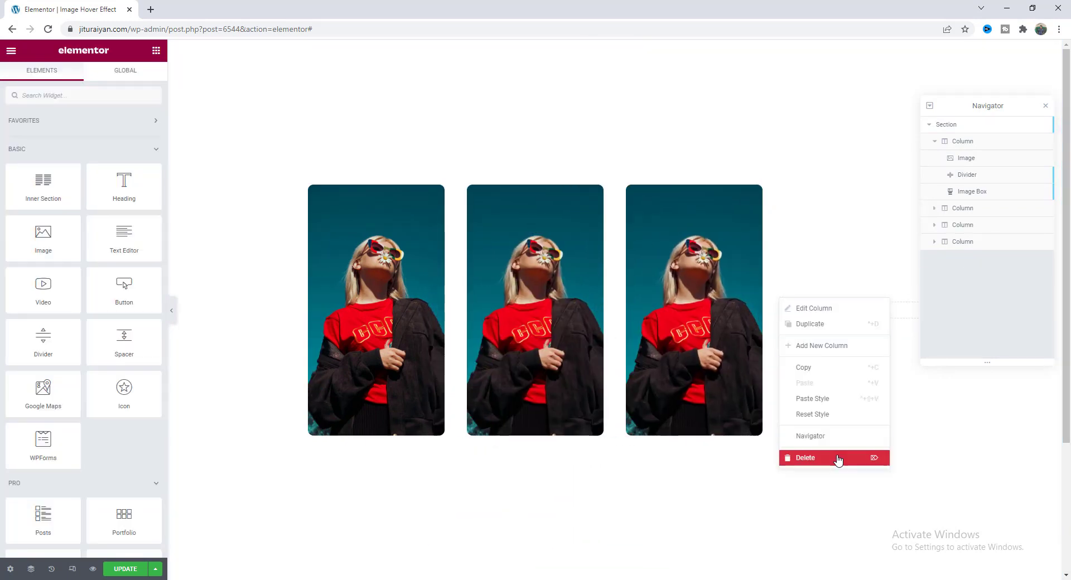
{"action": "left_click", "coordinate": [837, 459]}
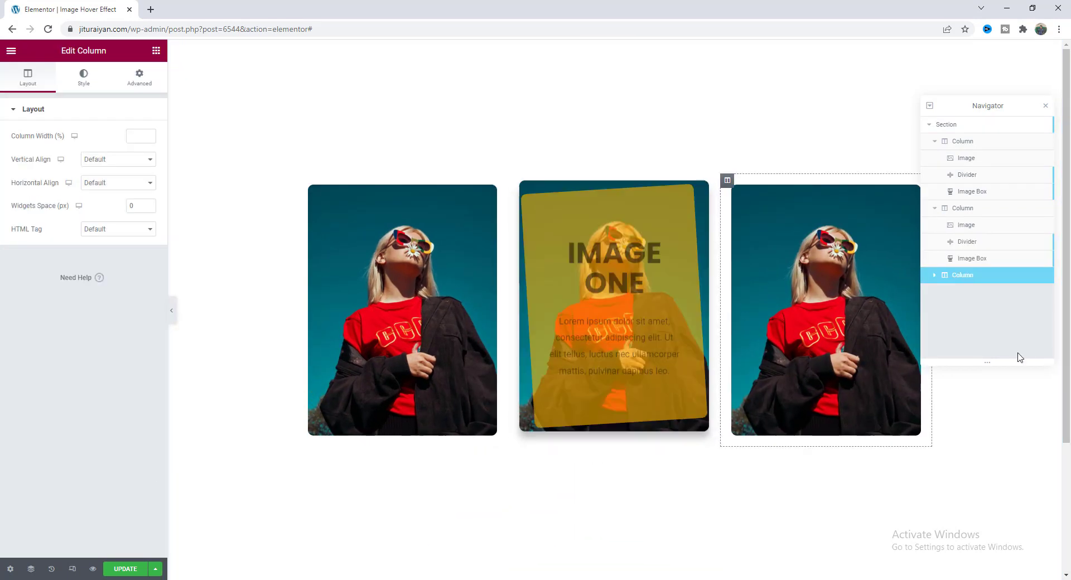
Change the image box title in the second column to "Image two".
{"action": "left_click", "coordinate": [600, 253]}
{"action": "double_click", "coordinate": [40, 255]}
{"action": "type", "text": "tw"}
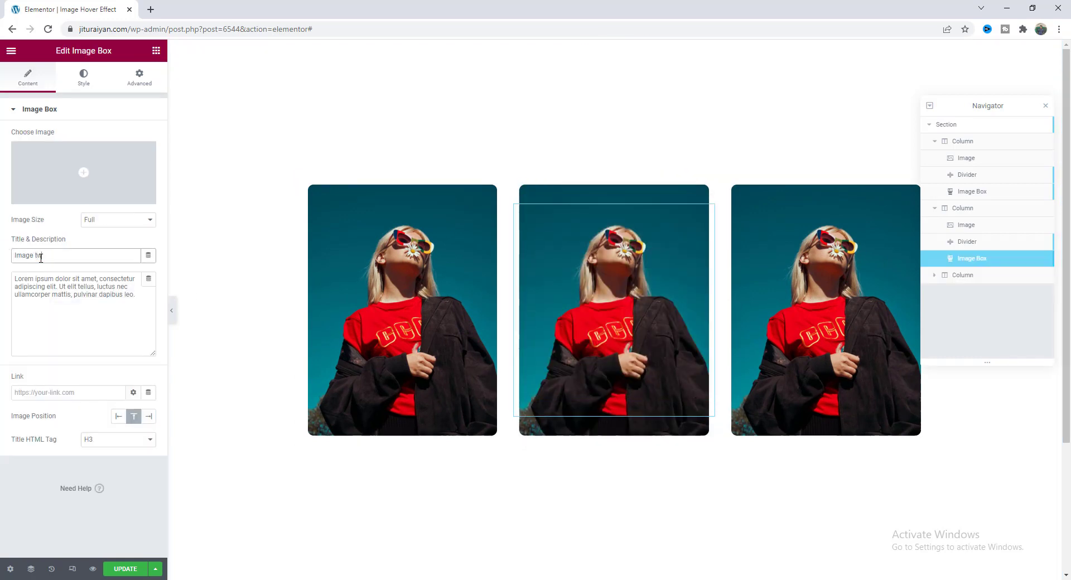
{"action": "type", "text": "o"}
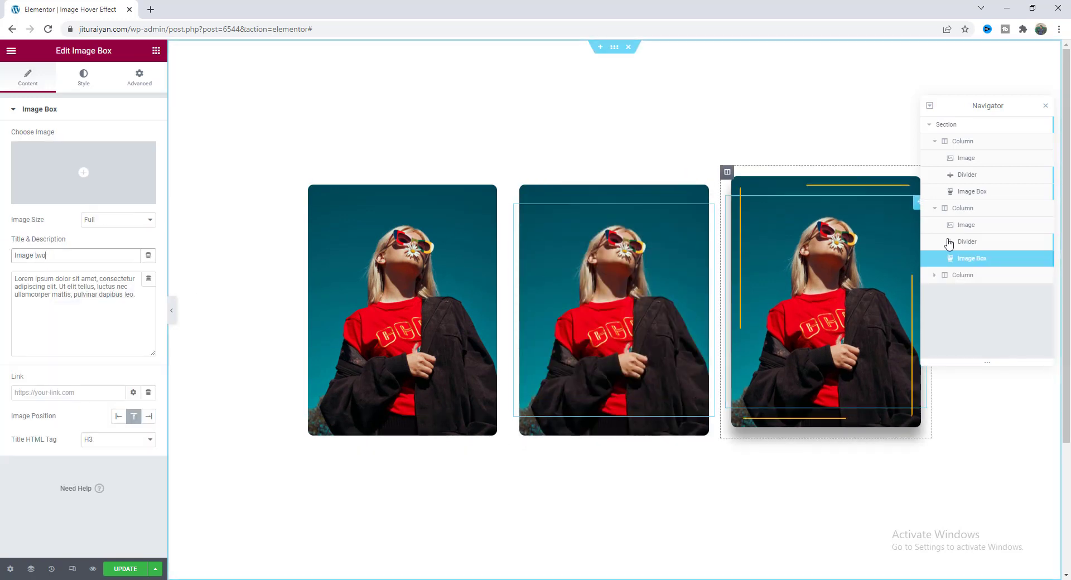
Replace the second column's image with the dark portrait of the curly-haired young man from the media library.
{"action": "left_click", "coordinate": [965, 226]}
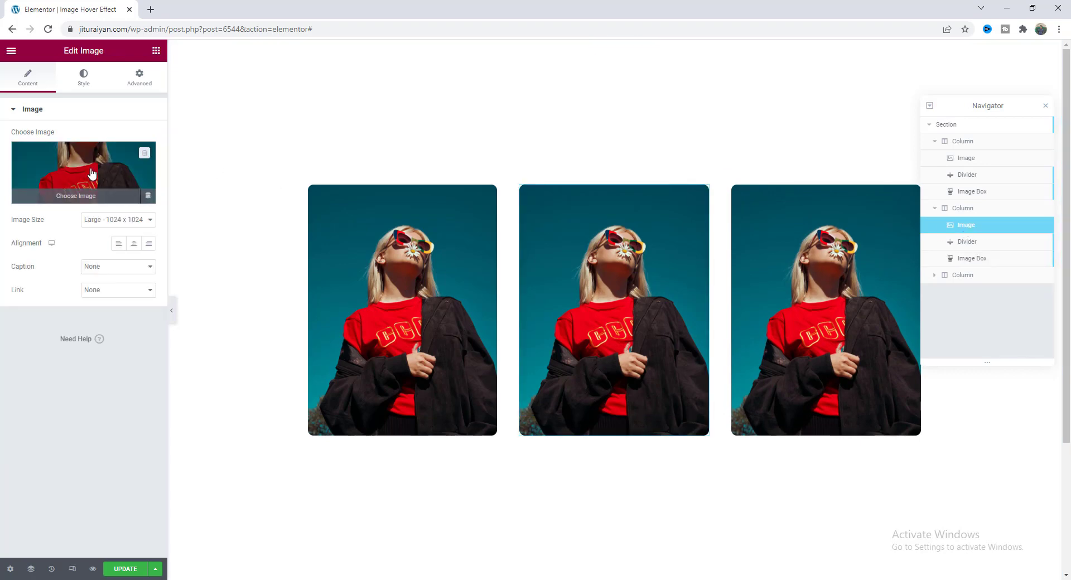
{"action": "left_click", "coordinate": [91, 173]}
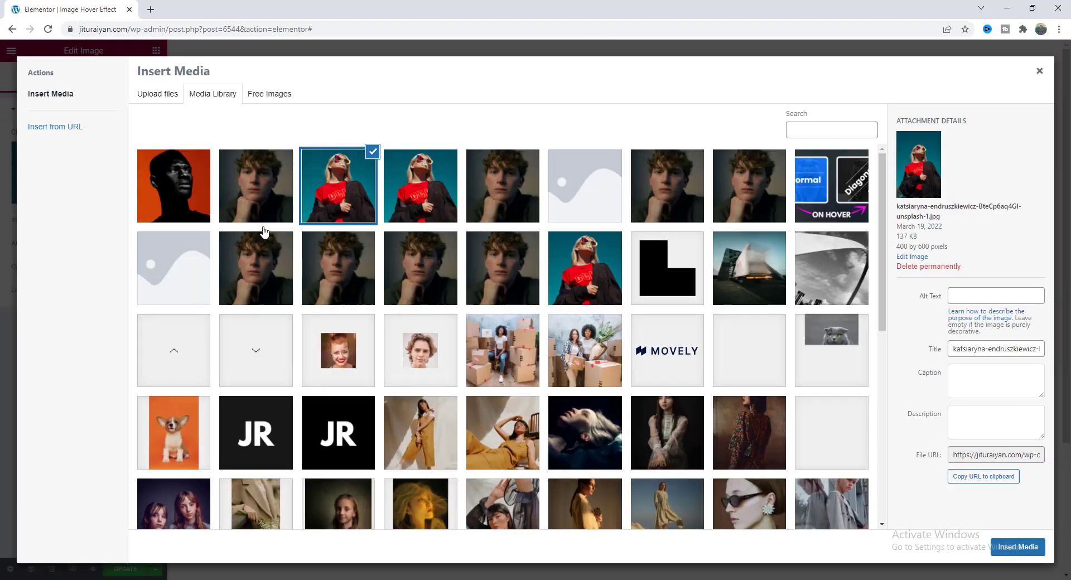
{"action": "left_click", "coordinate": [251, 195]}
{"action": "left_click", "coordinate": [1015, 546]}
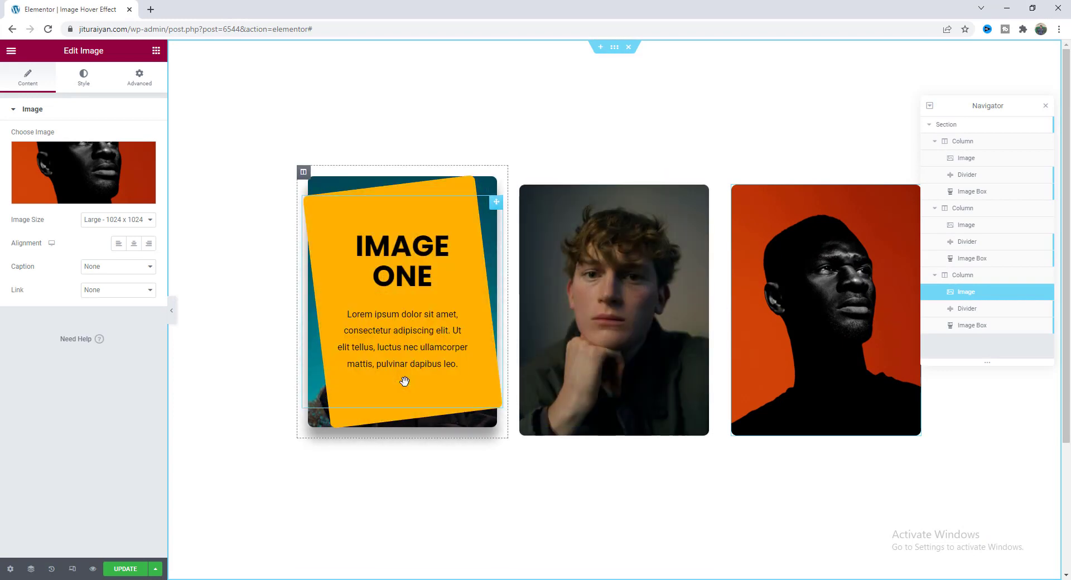
Switch to the tablet view and set the first column's width to 100%.
{"action": "left_click", "coordinate": [72, 568]}
{"action": "left_click", "coordinate": [570, 50]}
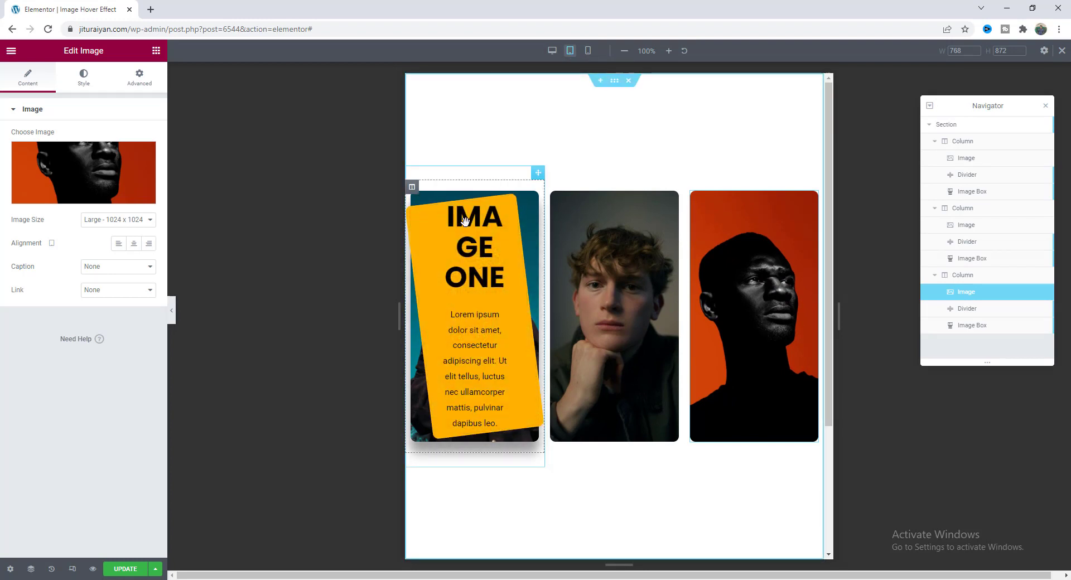
{"action": "left_click", "coordinate": [412, 186]}
{"action": "left_click", "coordinate": [28, 77]}
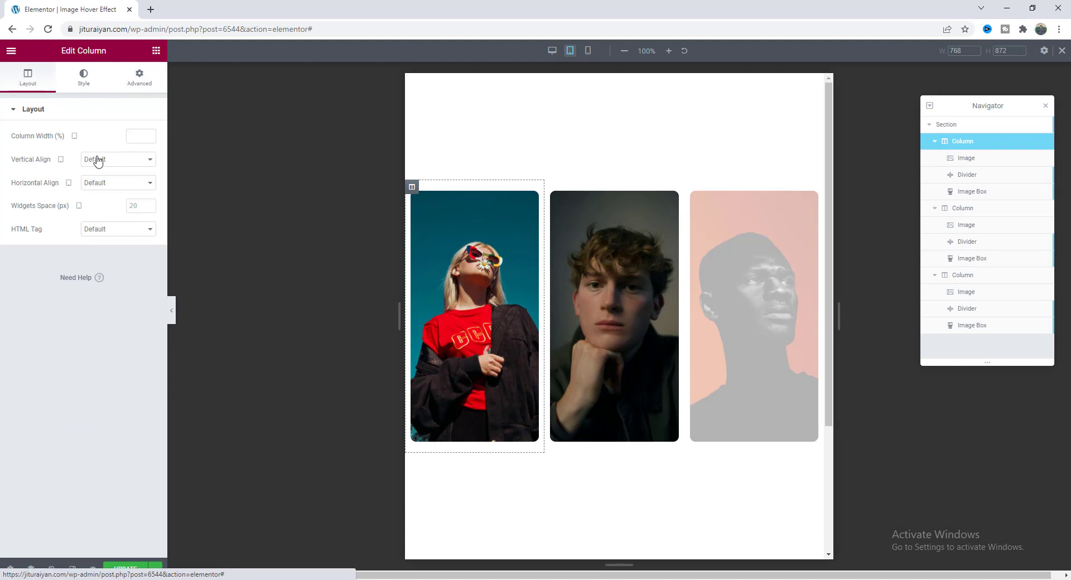
{"action": "left_click", "coordinate": [140, 135]}
{"action": "type", "text": "100"}
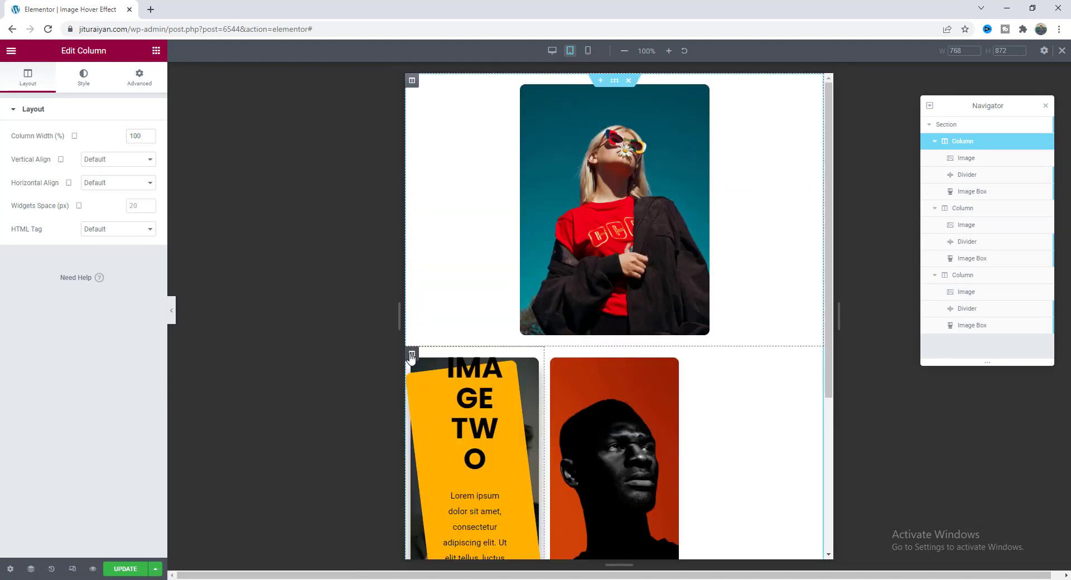
Set the tablet width of the second and third columns to 100%.
{"action": "left_click", "coordinate": [411, 355]}
{"action": "left_click", "coordinate": [142, 136]}
{"action": "type", "text": "100"}
{"action": "scroll", "coordinate": [432, 372], "scroll_direction": "down", "scroll_amount": 5}
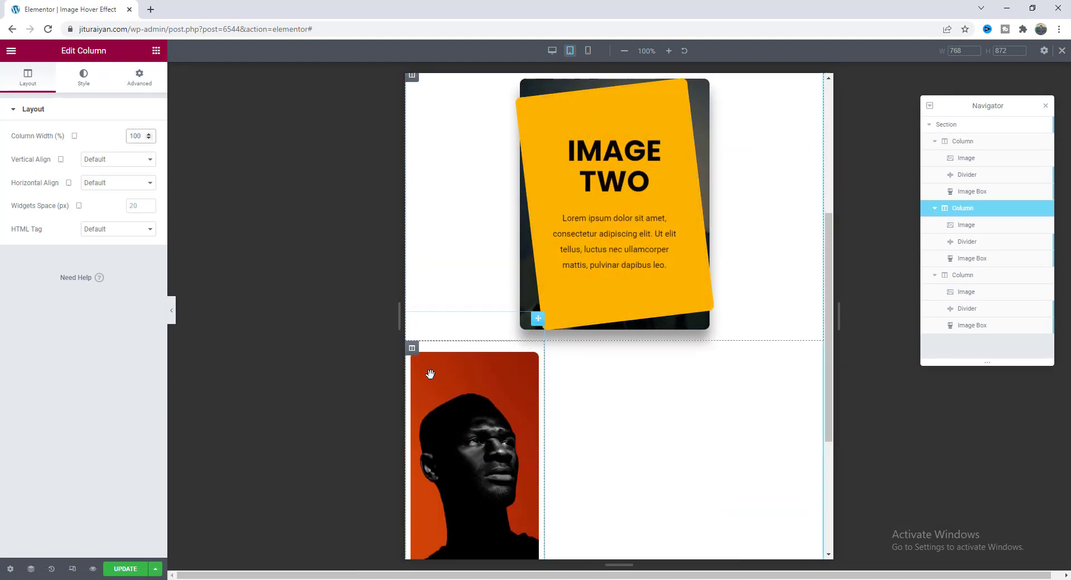
{"action": "left_click", "coordinate": [412, 348]}
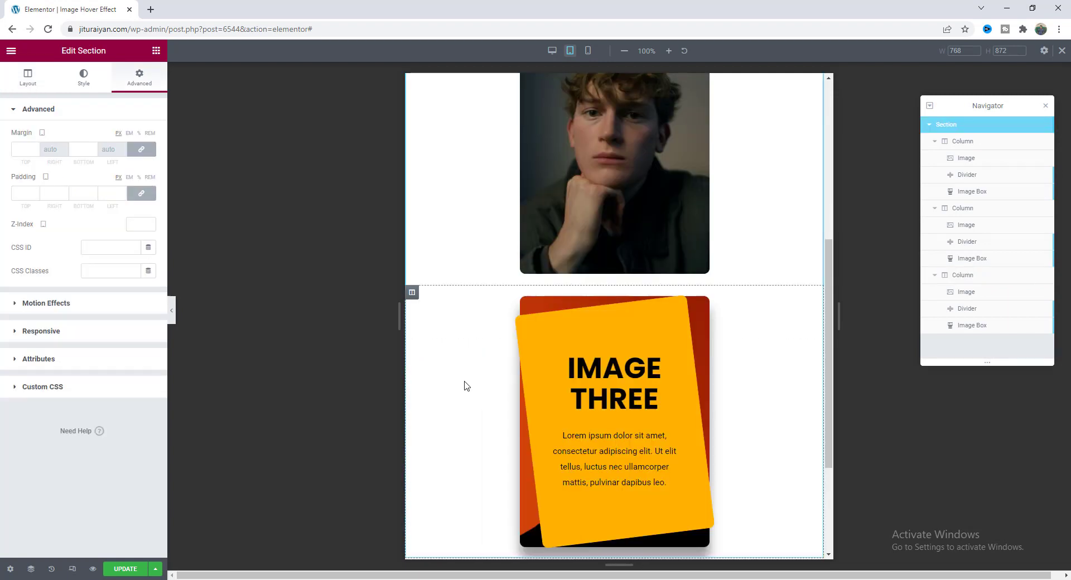
Set the section's tablet padding to 80 px on the top and bottom and 10 px on the right and left.
{"action": "scroll", "coordinate": [466, 385], "scroll_direction": "up", "scroll_amount": 6}
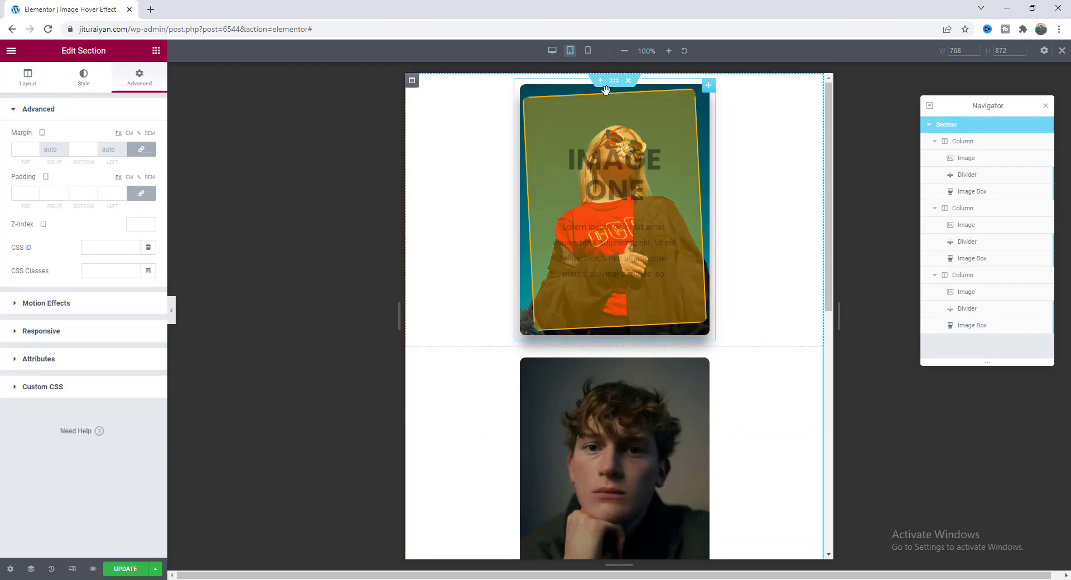
{"action": "left_click", "coordinate": [52, 193]}
{"action": "type", "text": "80"}
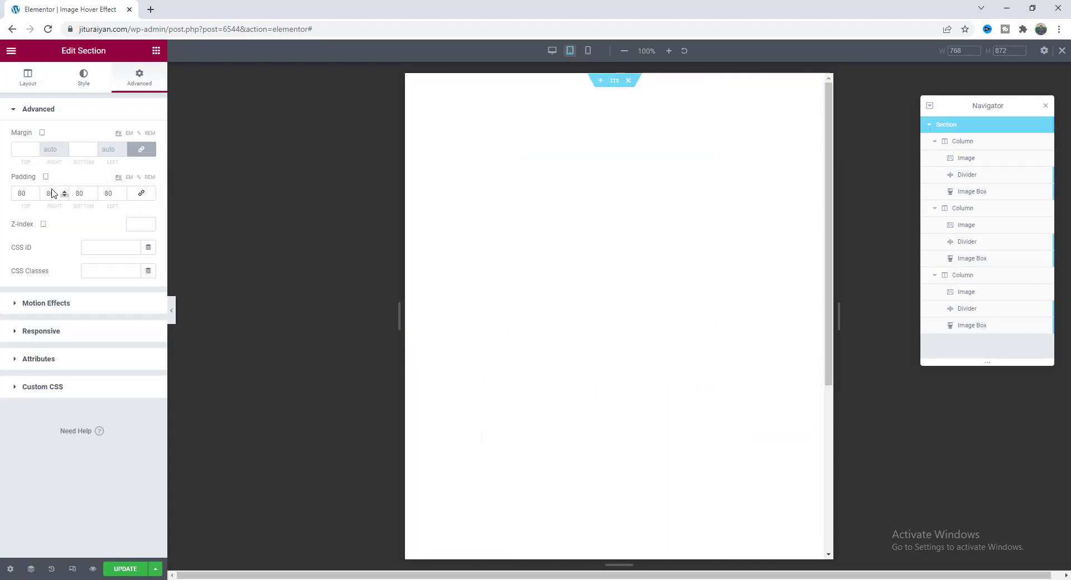
{"action": "key", "text": "BackSpace"}
{"action": "key", "text": "BackSpace"}
{"action": "type", "text": "10"}
{"action": "key", "text": "Tab"}
{"action": "key", "text": "Tab"}
{"action": "type", "text": "10"}
{"action": "scroll", "coordinate": [437, 315], "scroll_direction": "down", "scroll_amount": 8}
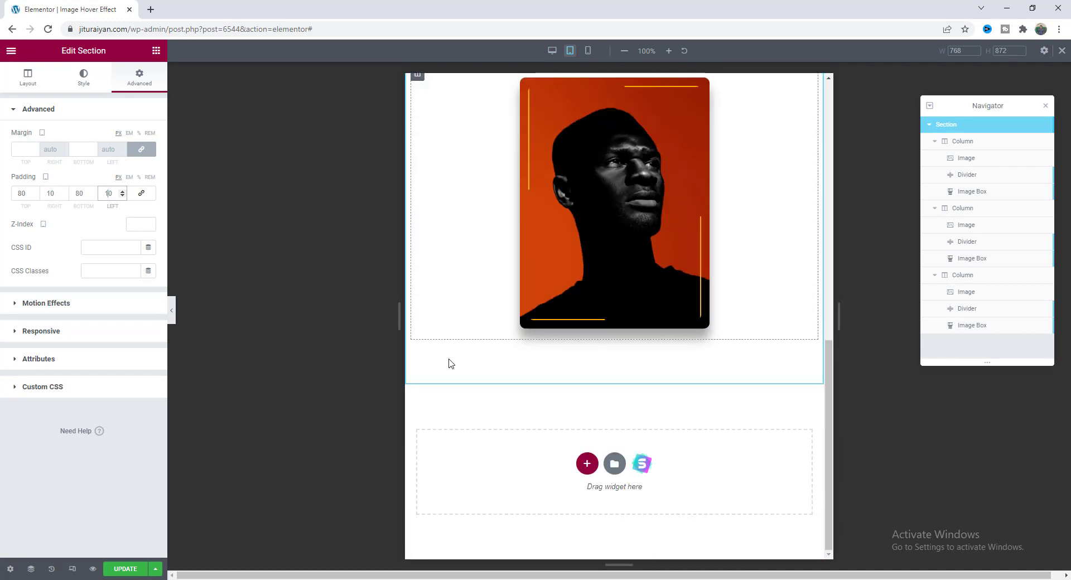
{"action": "scroll", "coordinate": [454, 329], "scroll_direction": "up", "scroll_amount": 5}
Switch to the mobile view and locate the divider separator's border-top-width value in the 767px media query of the section's custom CSS.
{"action": "left_click", "coordinate": [588, 51]}
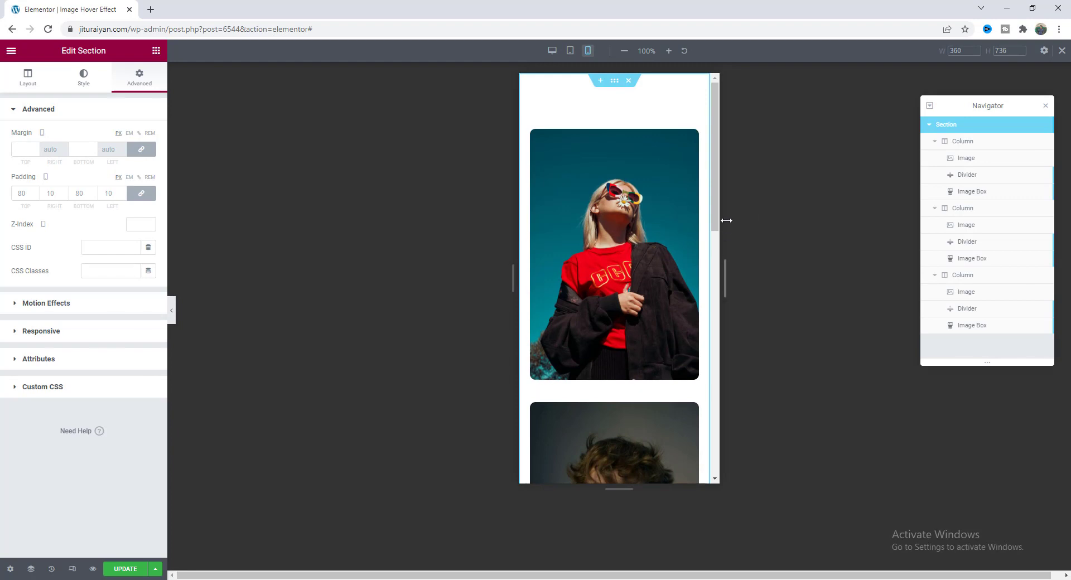
{"action": "mouse_move", "coordinate": [639, 240]}
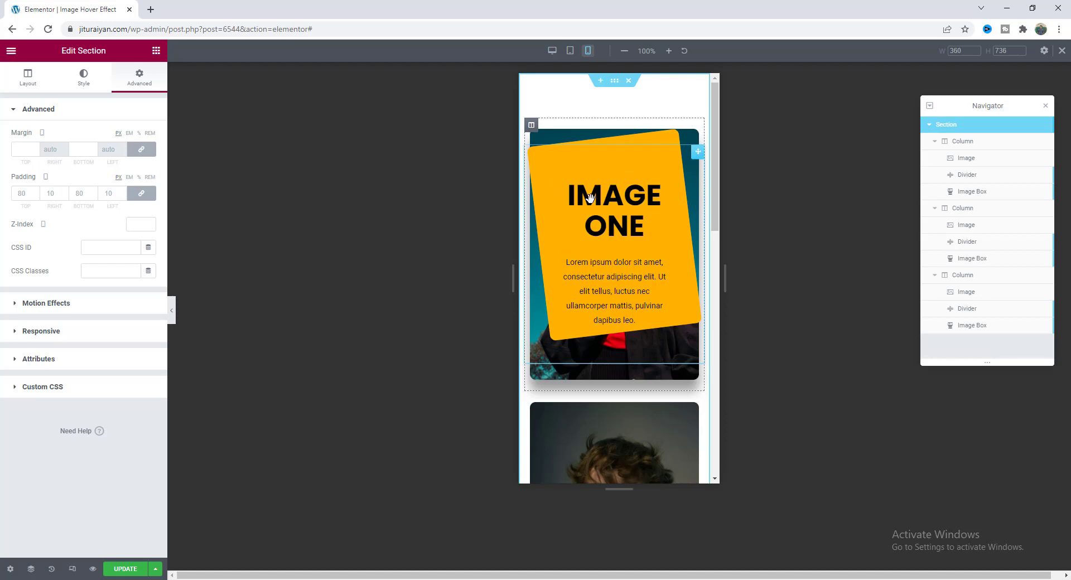
{"action": "left_click", "coordinate": [84, 389]}
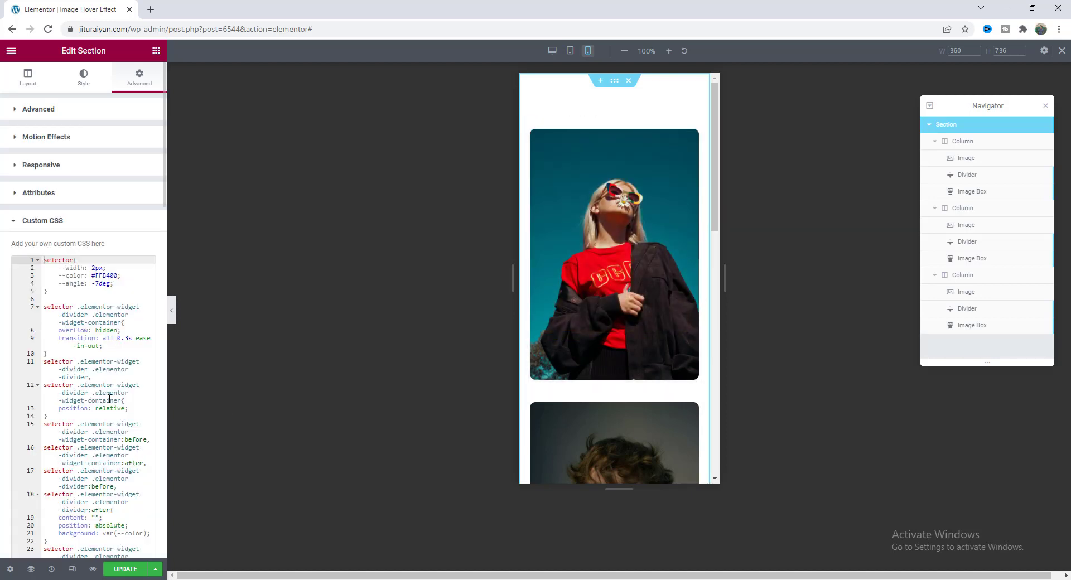
{"action": "scroll", "coordinate": [110, 399], "scroll_direction": "down", "scroll_amount": 15}
{"action": "scroll", "coordinate": [110, 399], "scroll_direction": "down", "scroll_amount": 3}
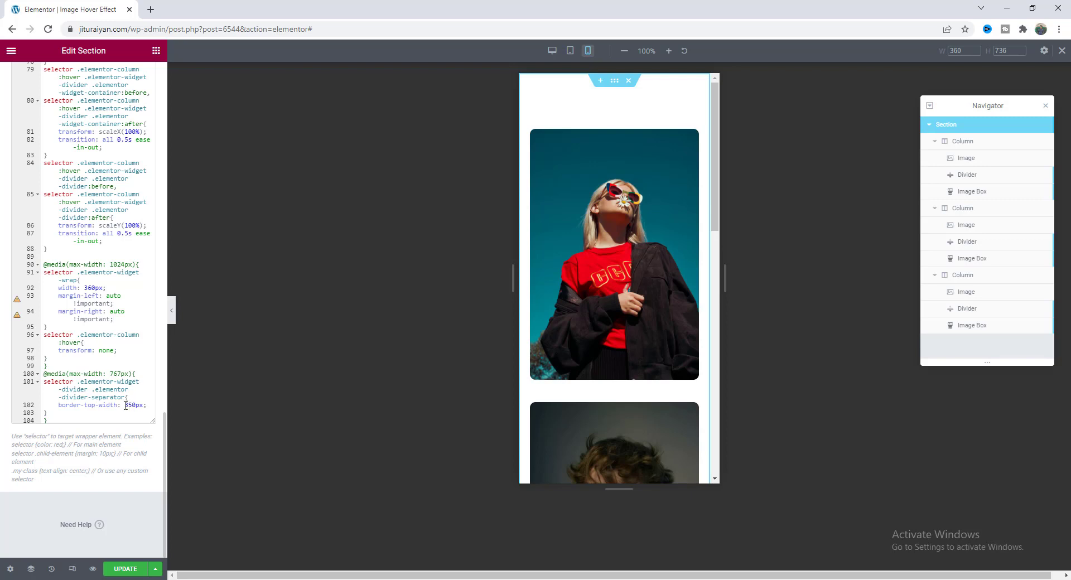
{"action": "double_click", "coordinate": [131, 404]}
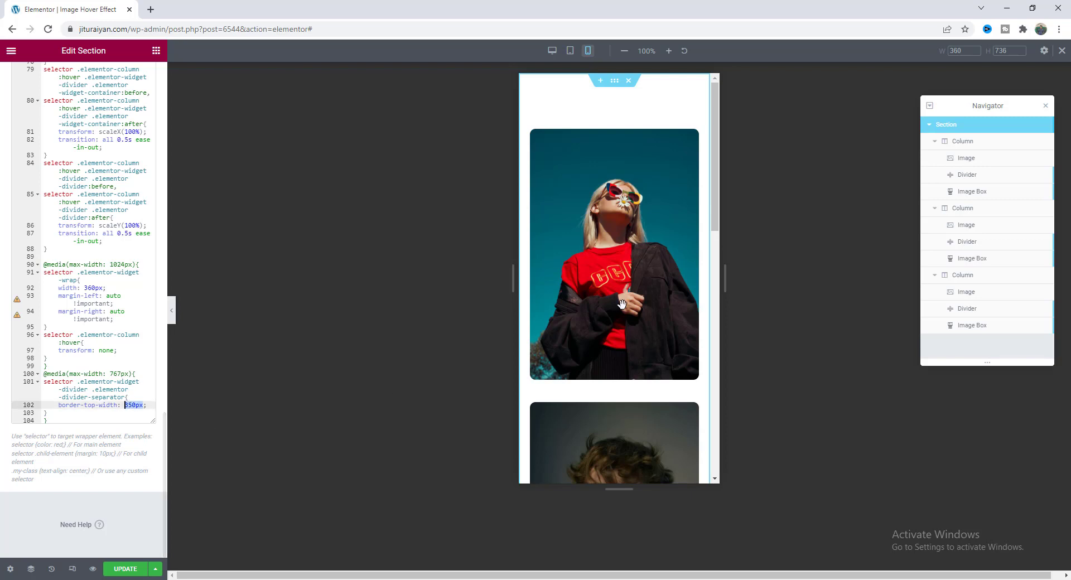
Set the mobile height of the first column's image to 380 px.
{"action": "left_click", "coordinate": [955, 158]}
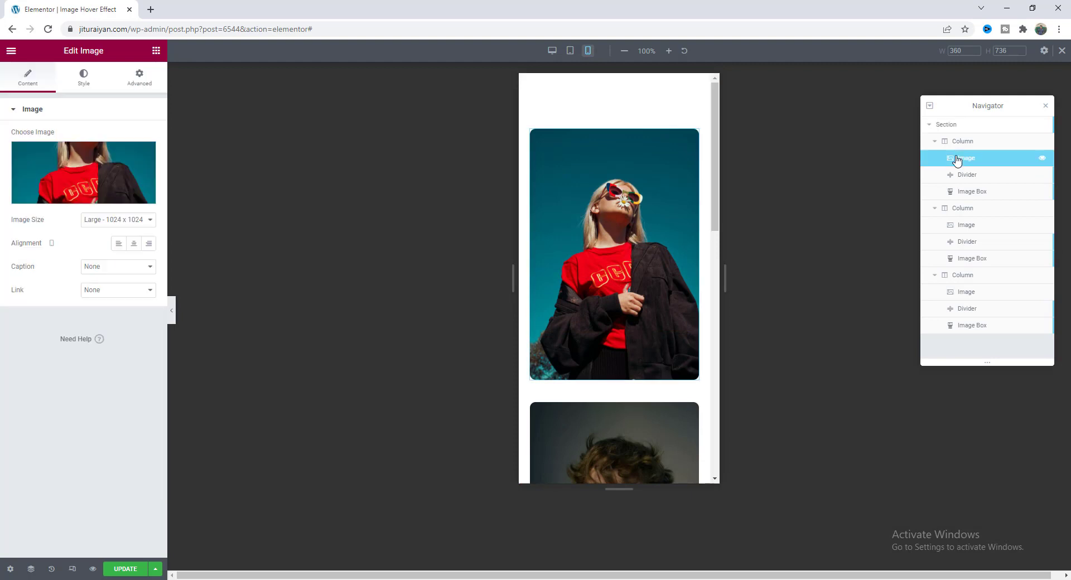
{"action": "left_click", "coordinate": [87, 81]}
{"action": "double_click", "coordinate": [139, 220]}
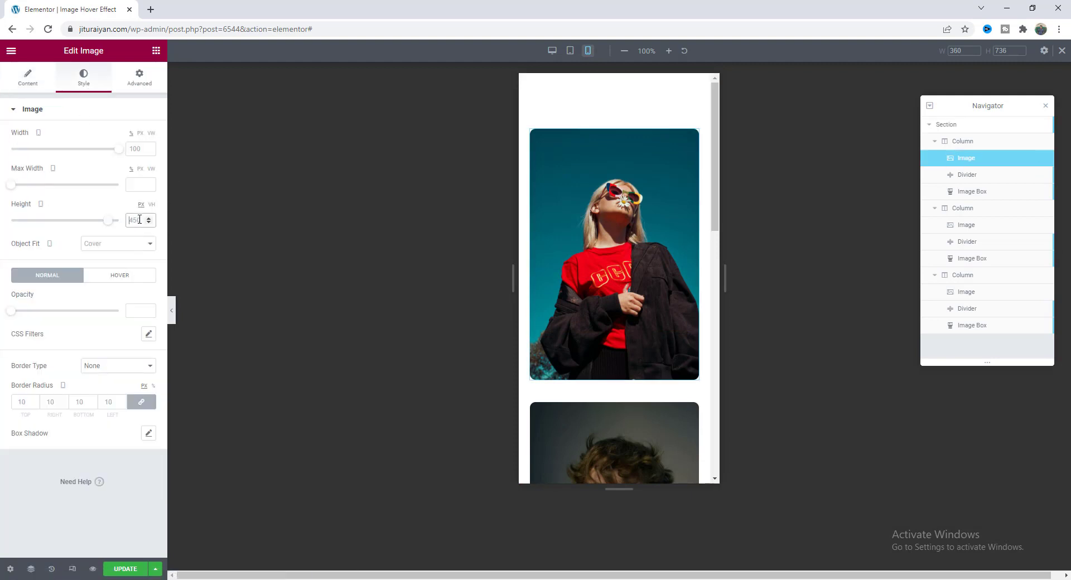
{"action": "type", "text": "380"}
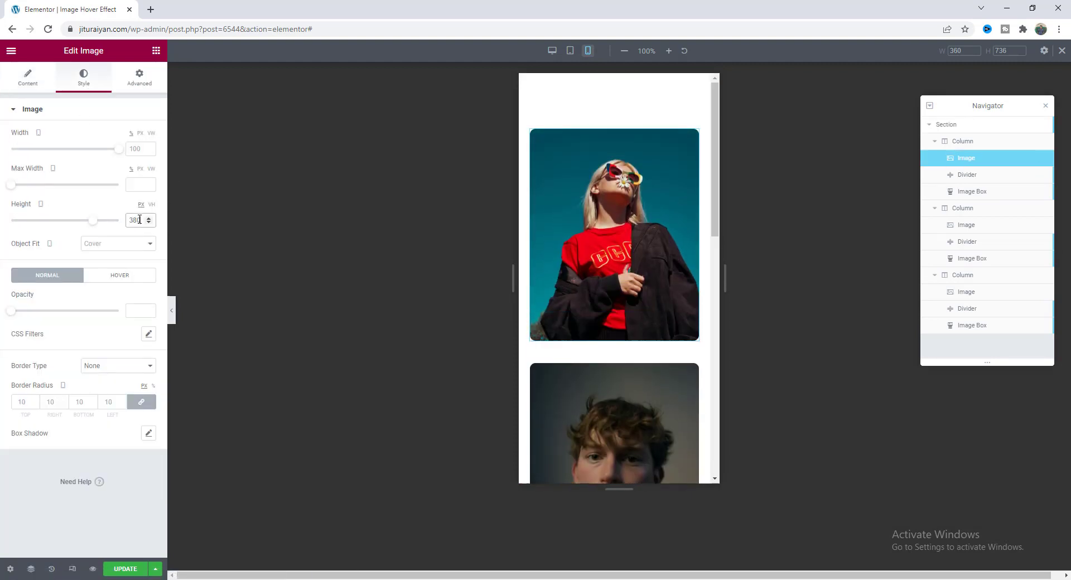
Set the first image box's mobile title font size to 40 px and its title spacing to 18.
{"action": "left_click", "coordinate": [610, 235]}
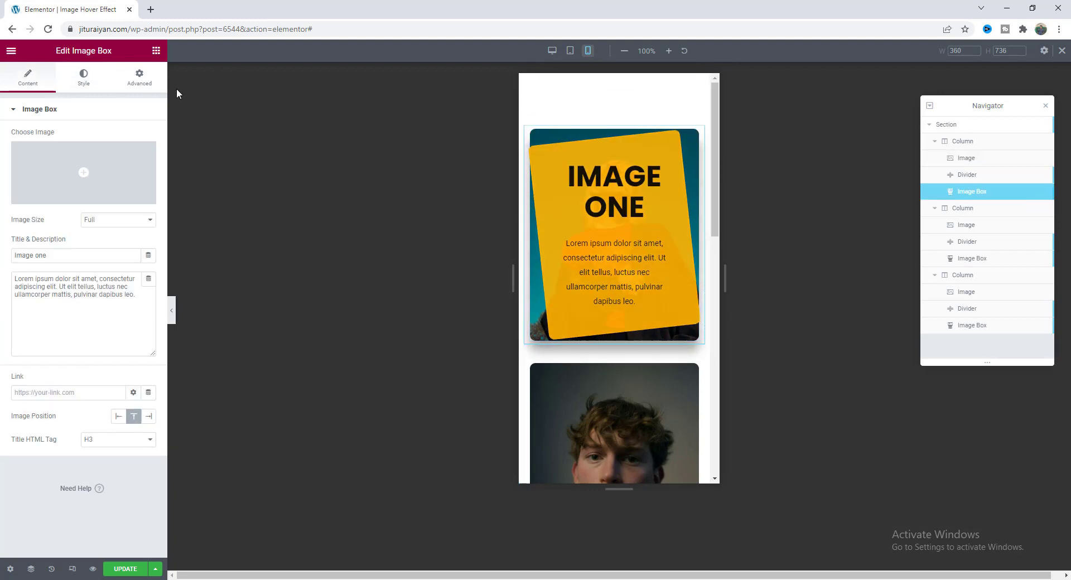
{"action": "left_click", "coordinate": [78, 83]}
{"action": "left_click", "coordinate": [96, 402]}
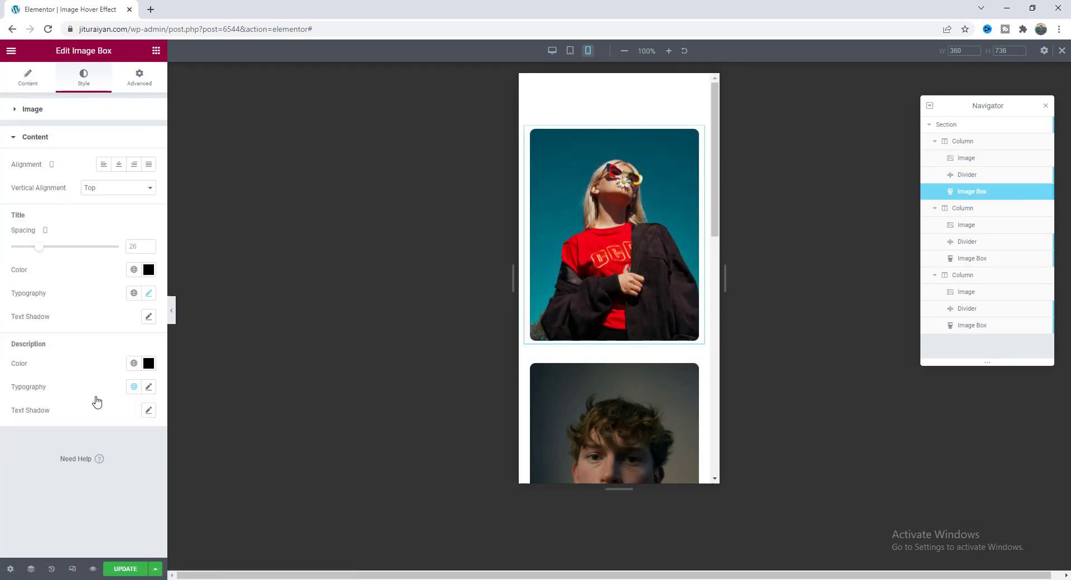
{"action": "left_click", "coordinate": [148, 292]}
{"action": "left_click", "coordinate": [126, 380]}
{"action": "type", "text": "40"}
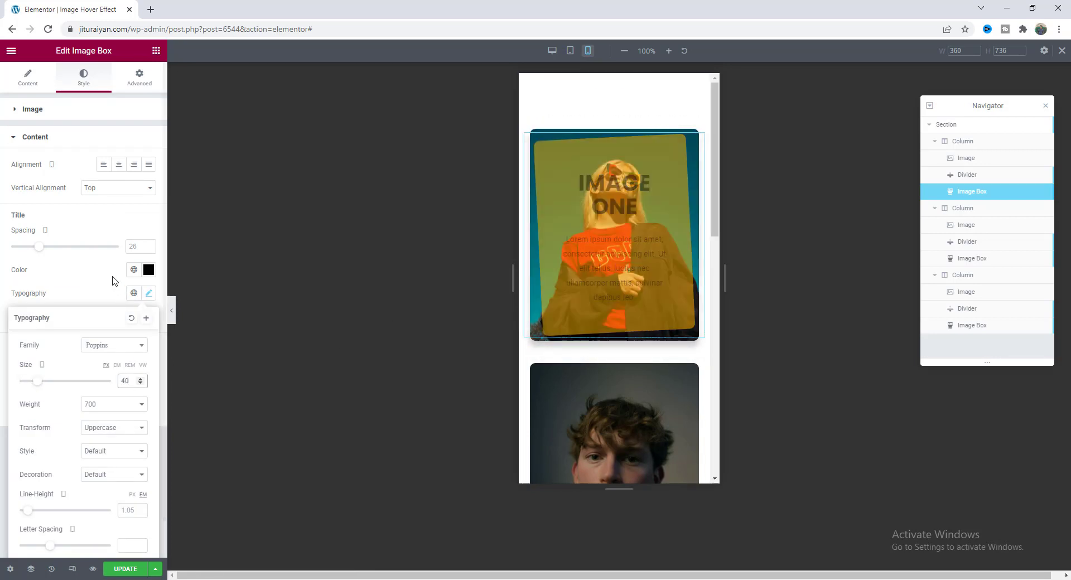
{"action": "left_click", "coordinate": [133, 246]}
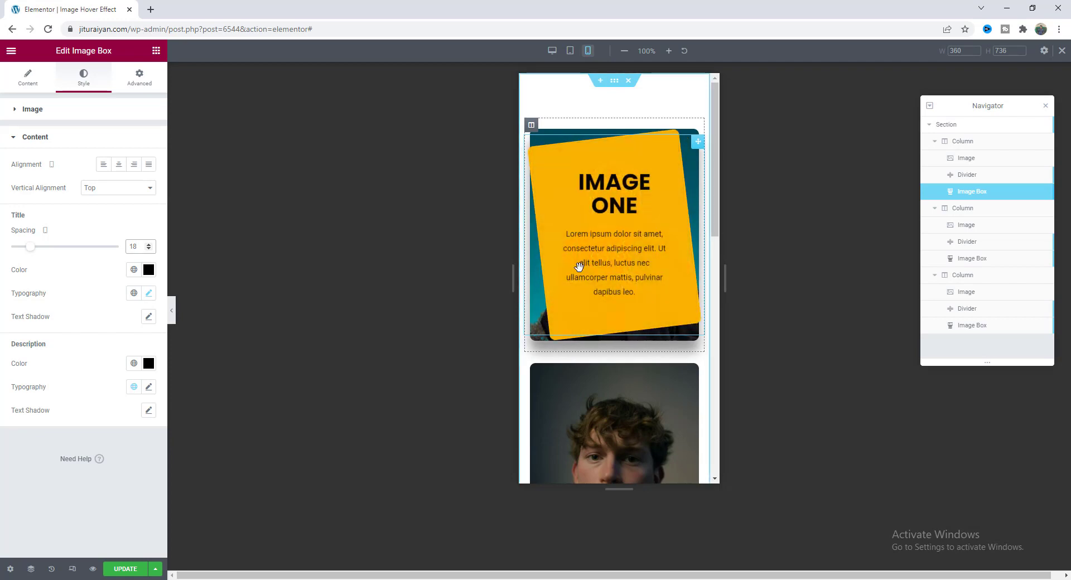
Match the mobile image height and title styling of the second and third columns to the first column.
{"action": "scroll", "coordinate": [602, 280], "scroll_direction": "down", "scroll_amount": 3}
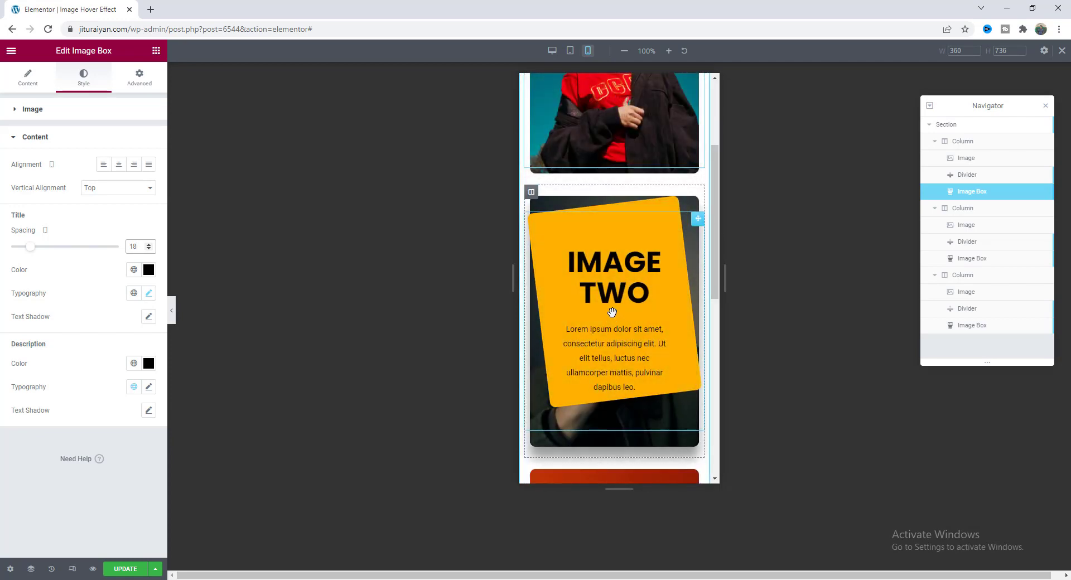
{"action": "left_click", "coordinate": [611, 312]}
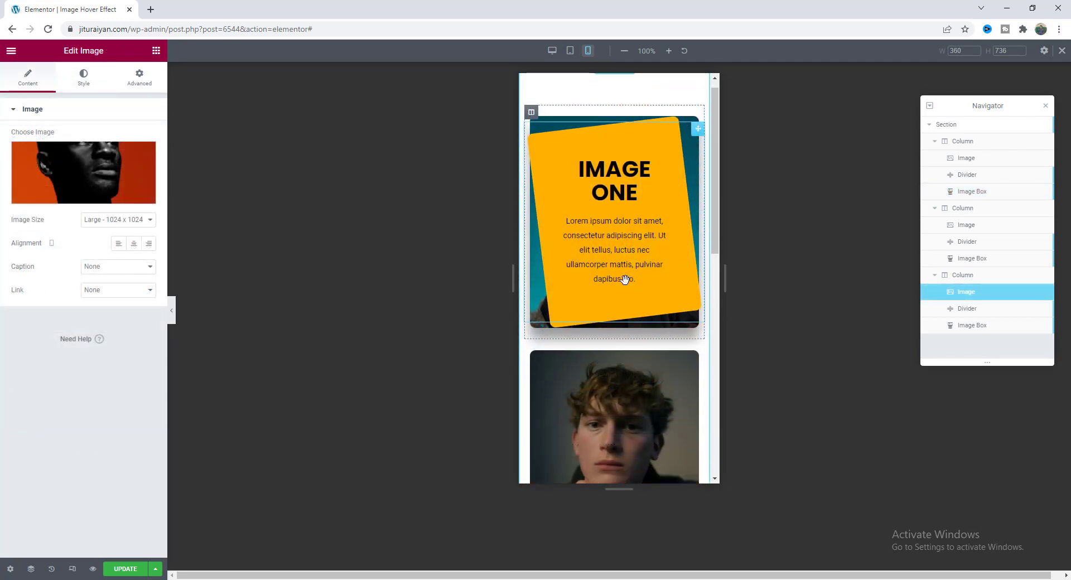
{"action": "scroll", "coordinate": [624, 279], "scroll_direction": "down", "scroll_amount": 5}
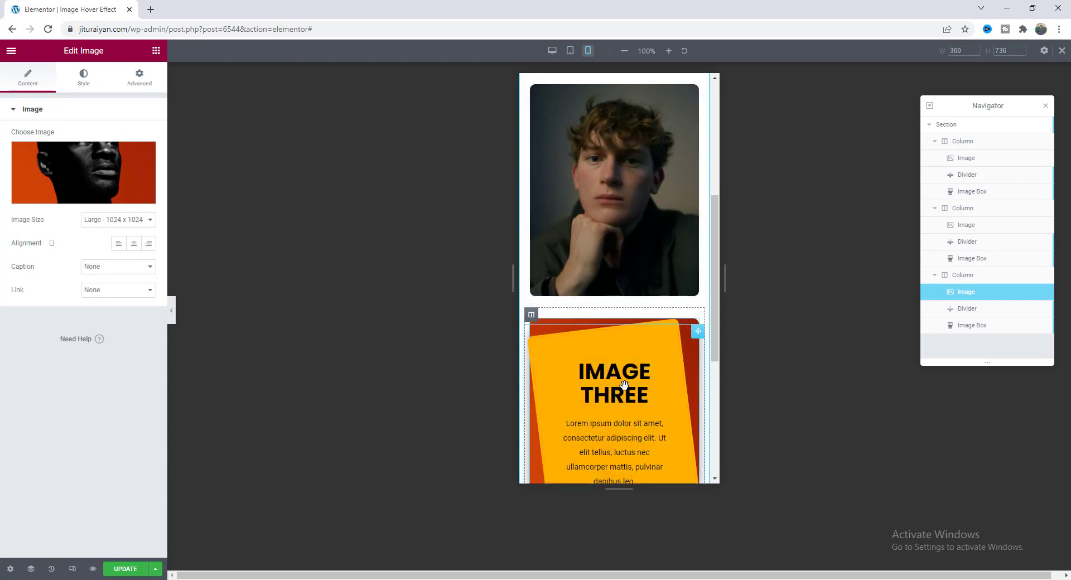